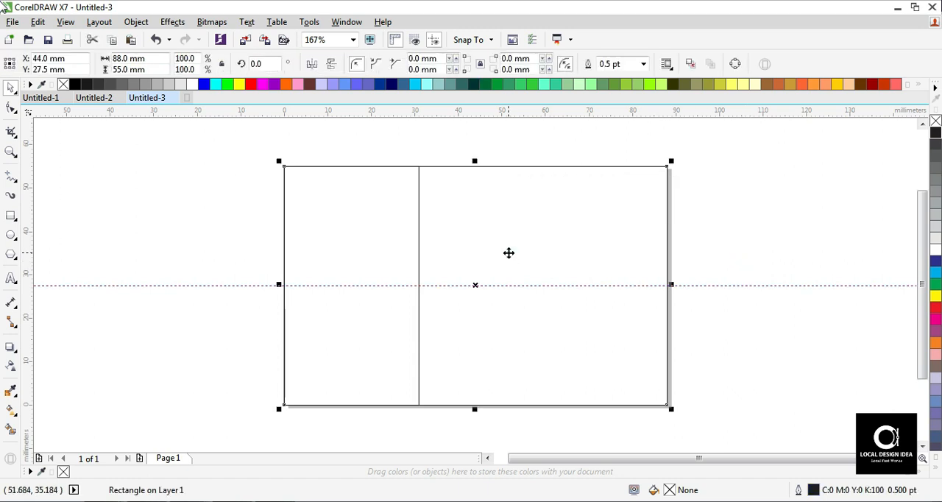
click(11, 109)
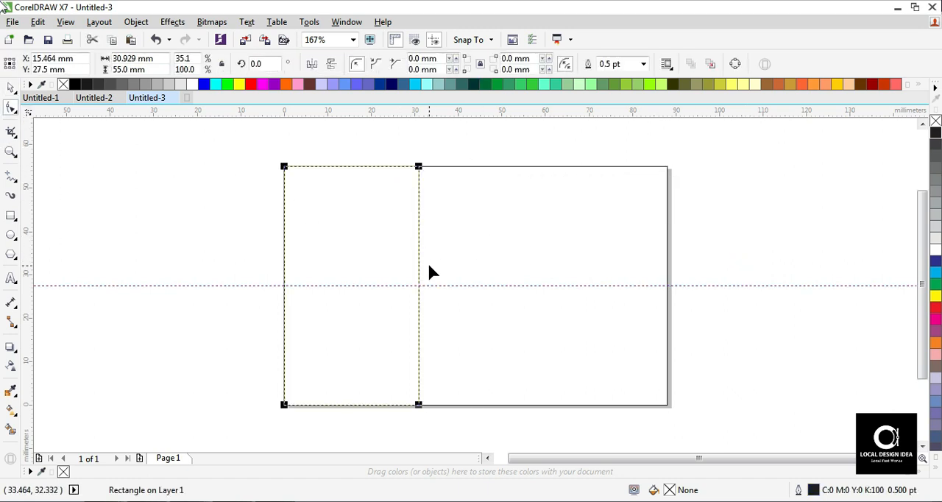
key(space)
right_click(370, 213)
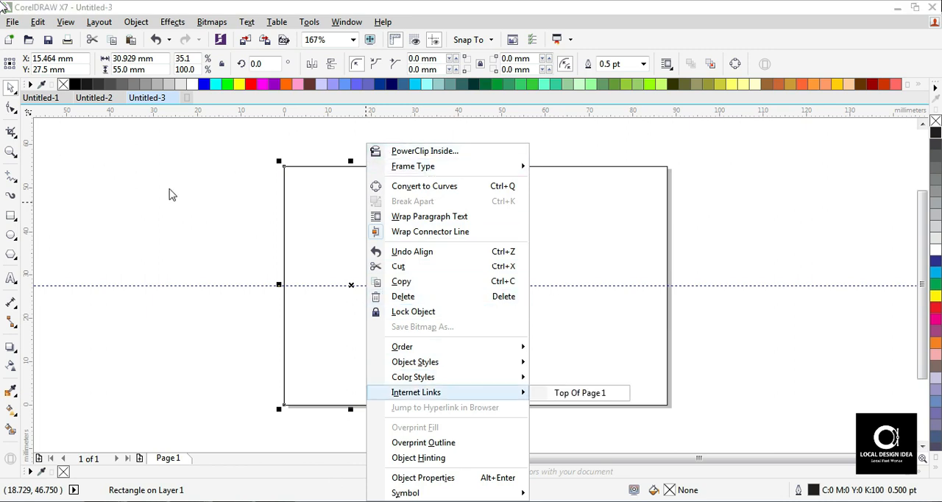
click(204, 220)
click(136, 21)
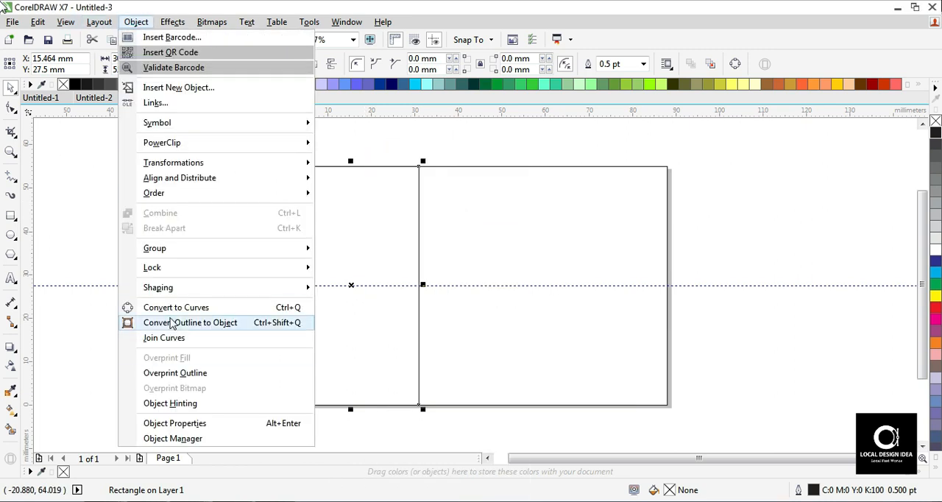
click(174, 325)
click(11, 109)
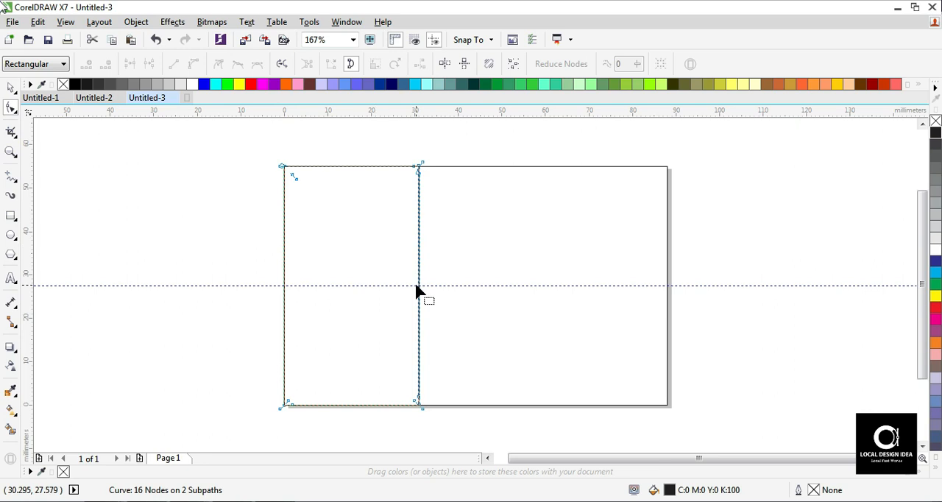
key(space)
key(z)
drag(373, 150, 440, 191)
key(F3)
key(space)
click(250, 232)
key(ctrl+z)
key(ctrl+z)
- Convert the left rectangle to curves and add a node at the middle of its right edge
key(F2)
drag(217, 151, 559, 402)
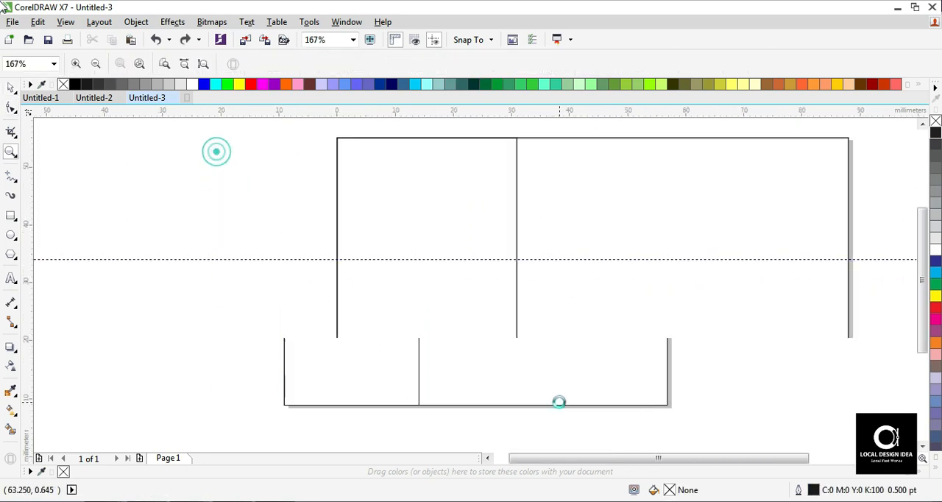
click(351, 318)
click(562, 258)
click(183, 232)
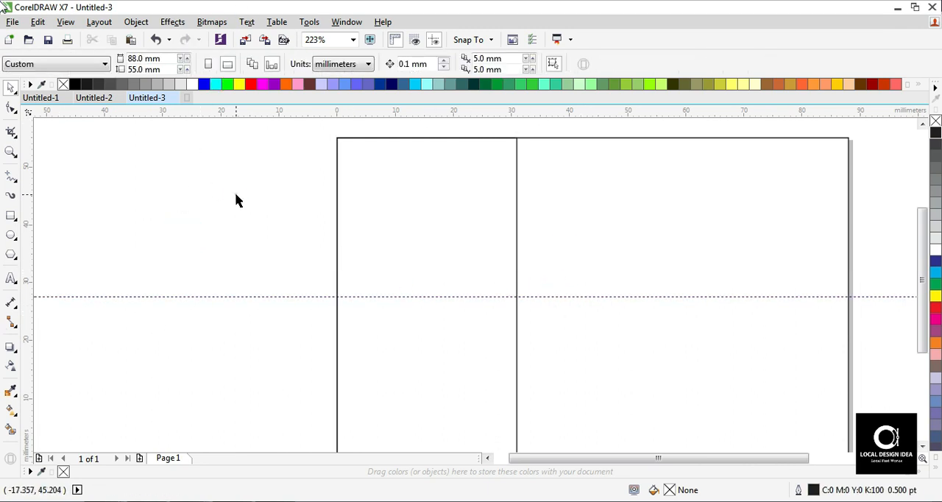
click(376, 265)
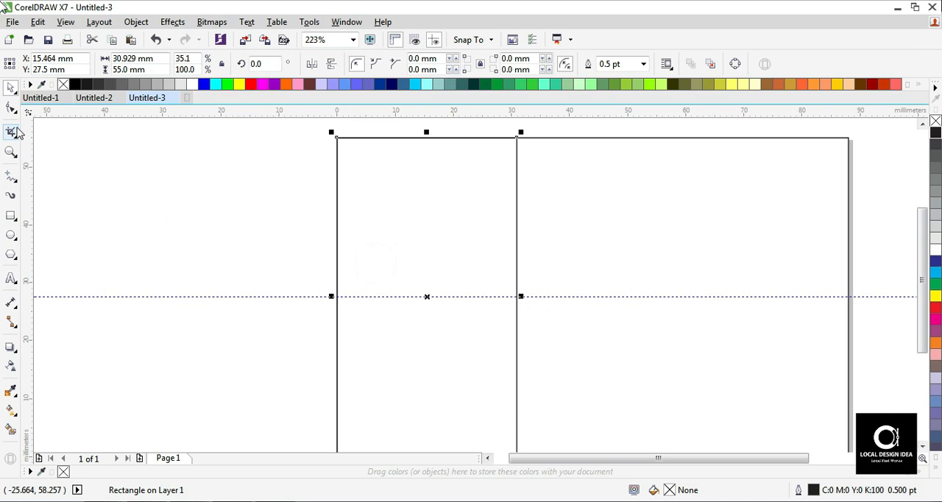
click(8, 105)
click(136, 21)
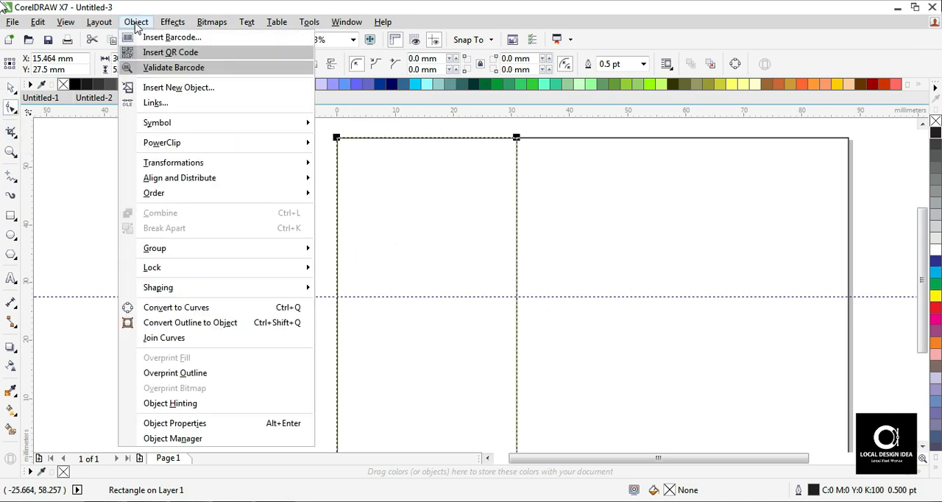
click(180, 308)
click(500, 133)
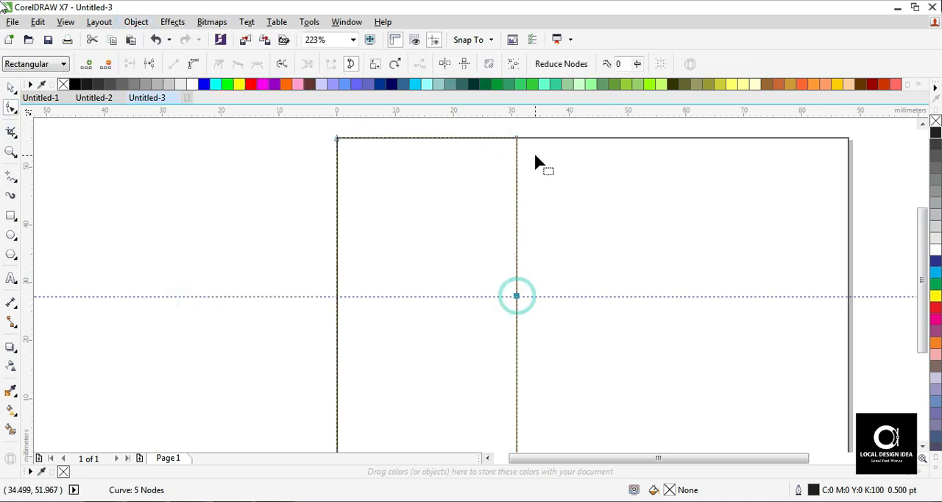
- Move the left shape's upper and lower right corner nodes inward to about 19 mm, forming a point at the guideline
key(z)
key(shift+F4)
key(space)
click(10, 108)
drag(434, 149, 403, 183)
drag(418, 414, 370, 408)
key(space)
- Fill the 88 x 55 mm card background rectangle with black
key(z)
drag(217, 152, 781, 434)
key(space)
click(635, 187)
click(75, 84)
click(101, 172)
- Fill the pointed left shape with orange
click(310, 227)
click(919, 85)
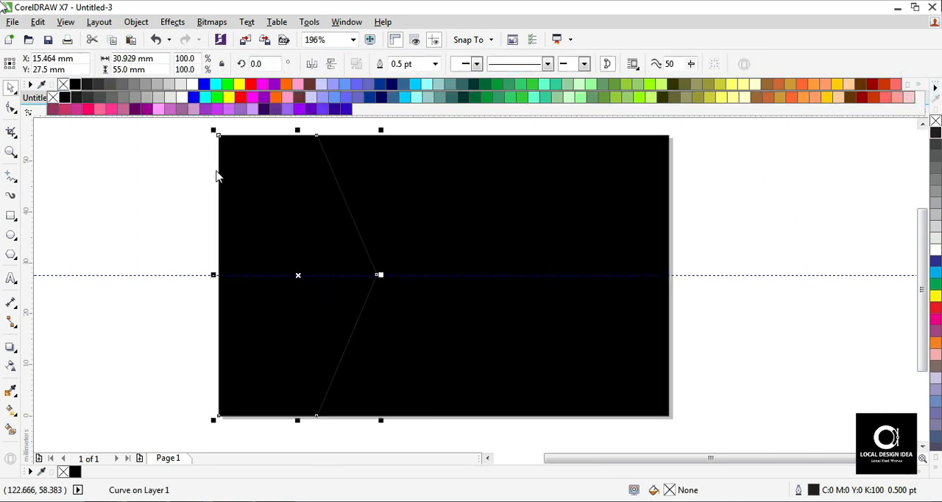
click(276, 98)
click(115, 240)
- Draw a circle about 21 mm in diameter inside the orange shape
key(F4)
key(F2)
drag(219, 135, 747, 440)
click(754, 228)
click(11, 236)
drag(282, 230, 362, 331)
key(space)
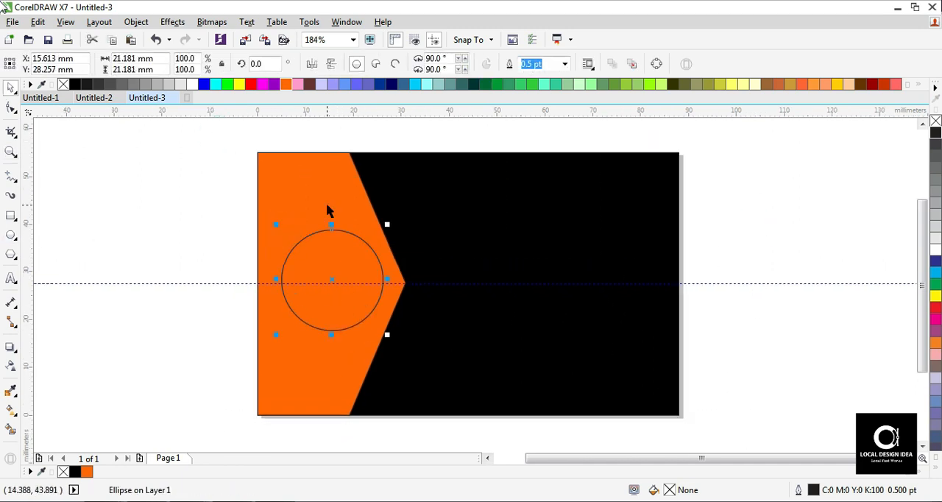
- Center the circle horizontally and vertically on the orange shape
shift+click(327, 203)
key(c)
key(e)
key(d)
key(space)
click(194, 189)
- Add artistic text reading "LOCAL PROPERTIES" on two lines, starting outside the card's left edge
key(F2)
drag(206, 129, 793, 438)
click(751, 251)
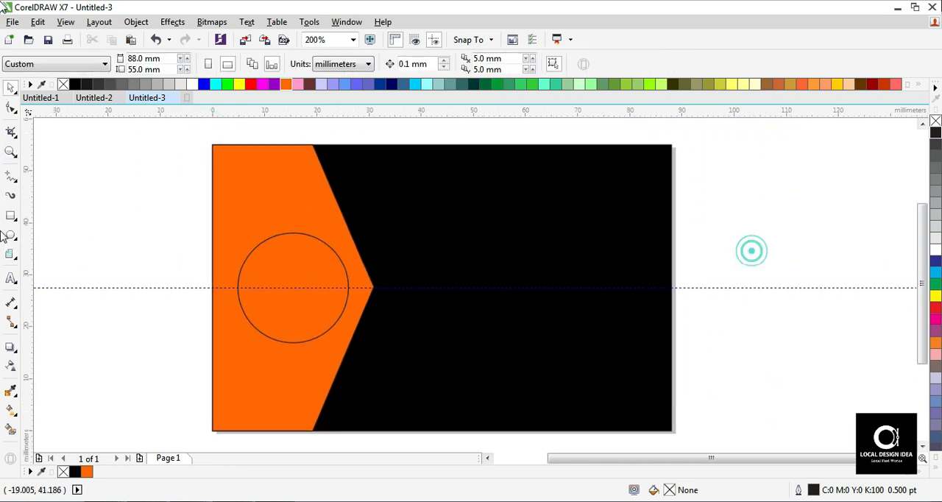
click(9, 279)
click(118, 255)
text(LO)
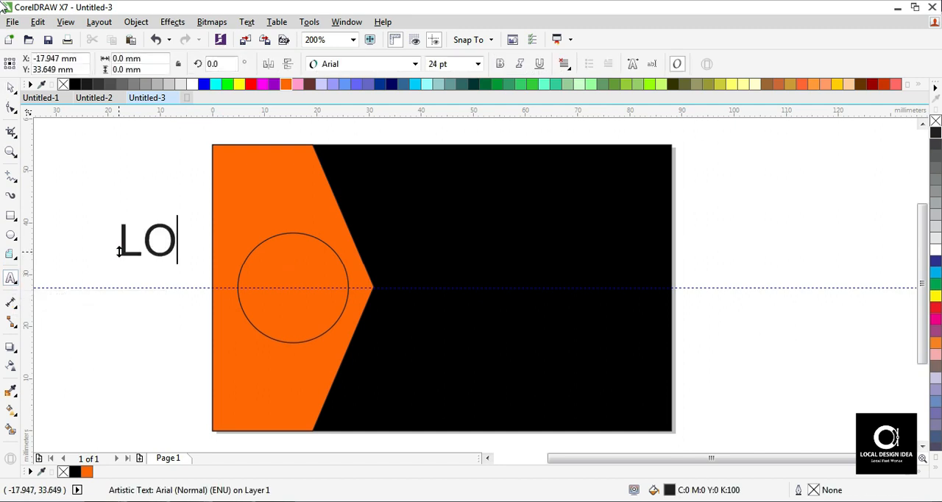
text(CAL)
key(Return)
text(PROPERTIES)
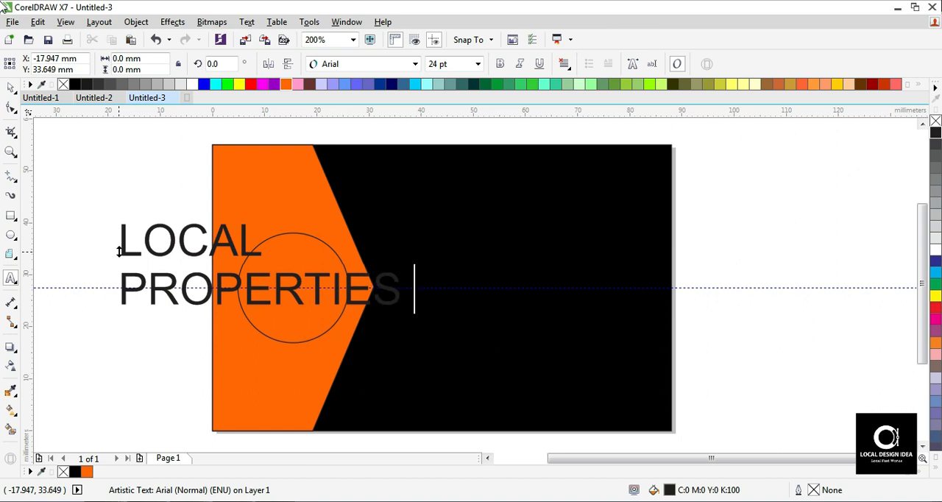
- Center-align the two-line "LOCAL PROPERTIES" text
key(ctrl+a)
key(shift+F3)
key(Return)
right_click(204, 245)
click(188, 245)
click(572, 64)
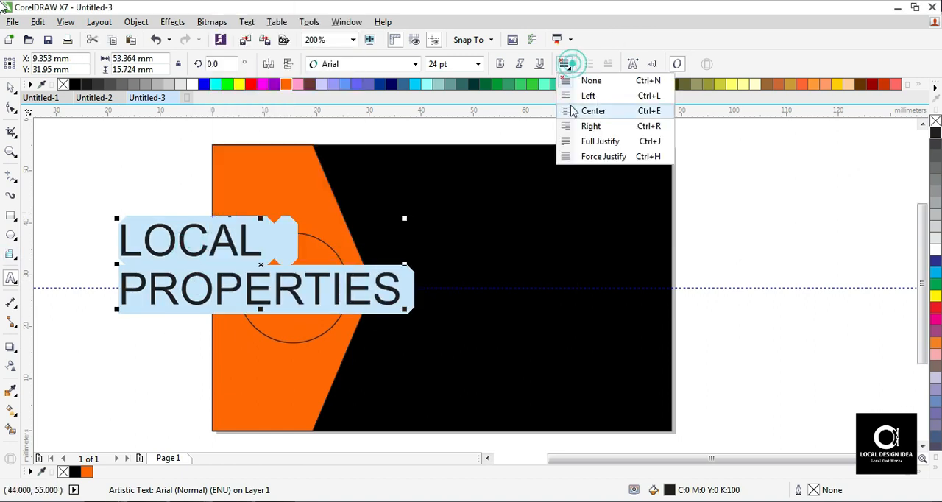
click(593, 110)
click(11, 87)
- Resize the text to about 38 mm wide, color it white and place it on the card's black area
drag(116, 309, 271, 304)
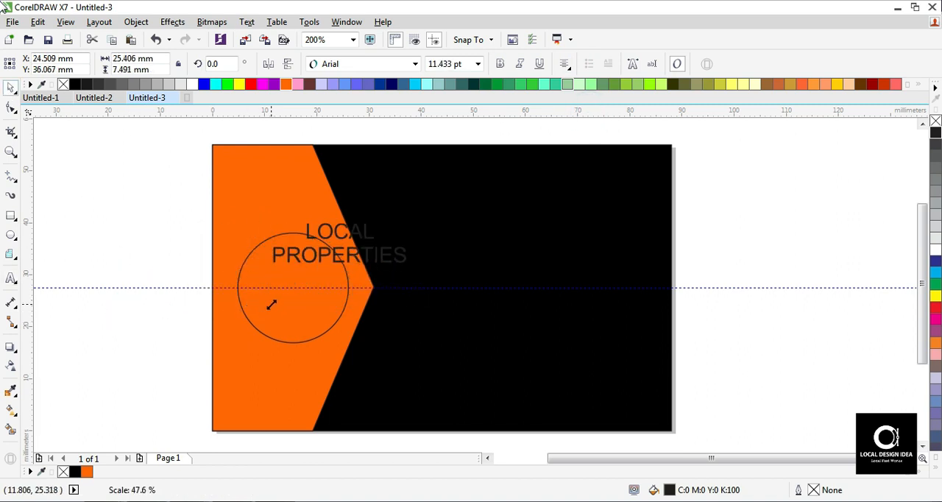
click(193, 84)
drag(347, 256, 500, 274)
drag(564, 287, 628, 303)
- Set the text's font to Renew and enlarge it slightly to about 19.6 pt
click(343, 64)
text(r)
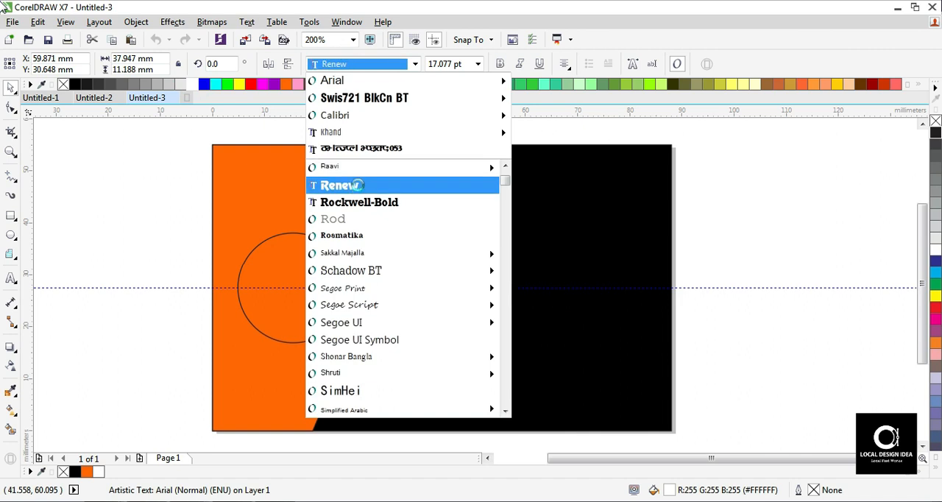
click(358, 188)
drag(621, 309, 638, 316)
shift+click(638, 317)
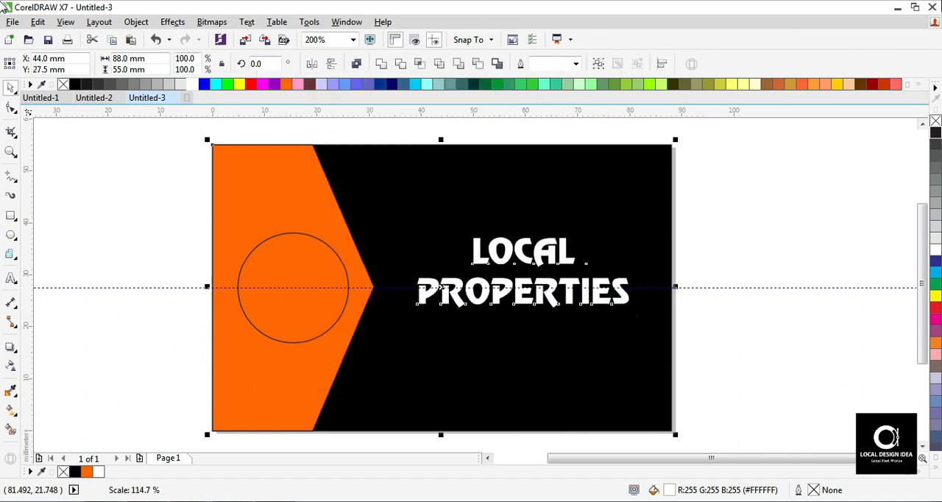
- Break the two-line artistic text apart into separate lines
click(759, 233)
click(539, 249)
click(137, 22)
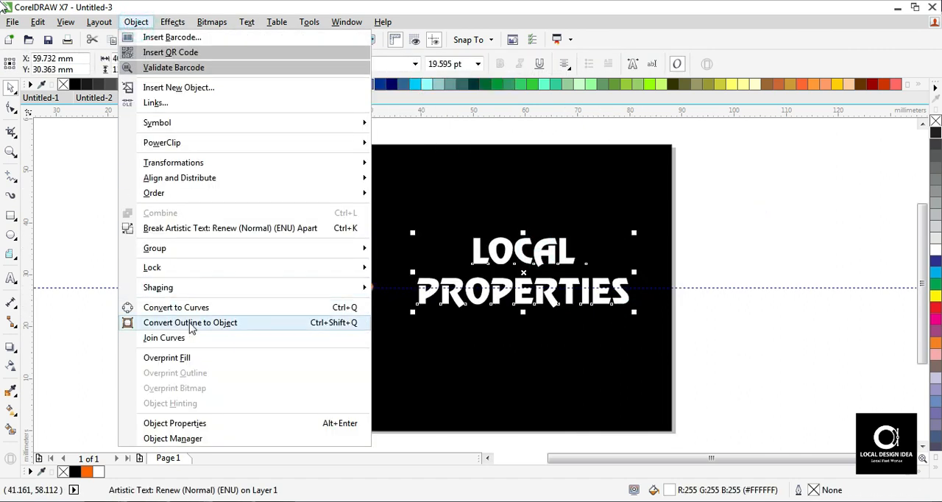
click(193, 239)
- Enlarge the LOCAL line above PROPERTIES and nudge the PROPERTIES line slightly down to suit
drag(581, 233, 681, 237)
click(762, 248)
click(566, 298)
drag(573, 295, 575, 299)
- Color both the LOCAL and PROPERTIES lines orange
shift+click(569, 252)
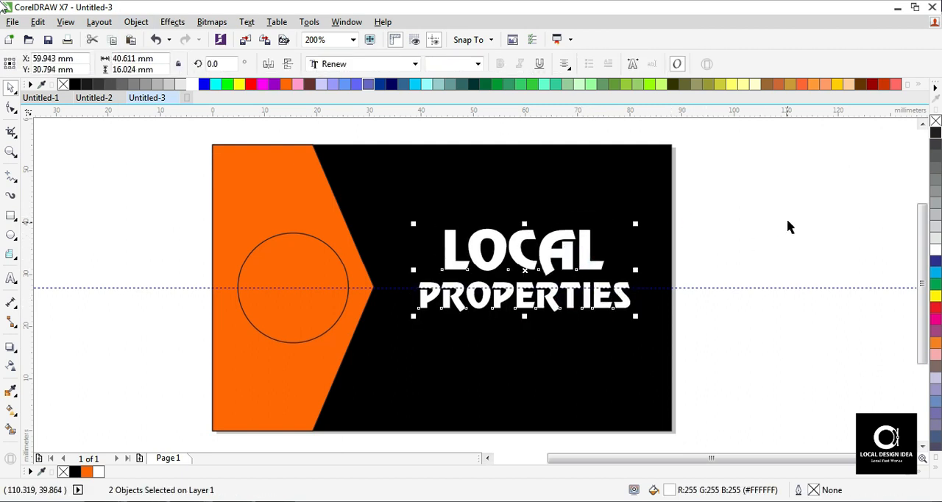
click(286, 84)
click(732, 200)
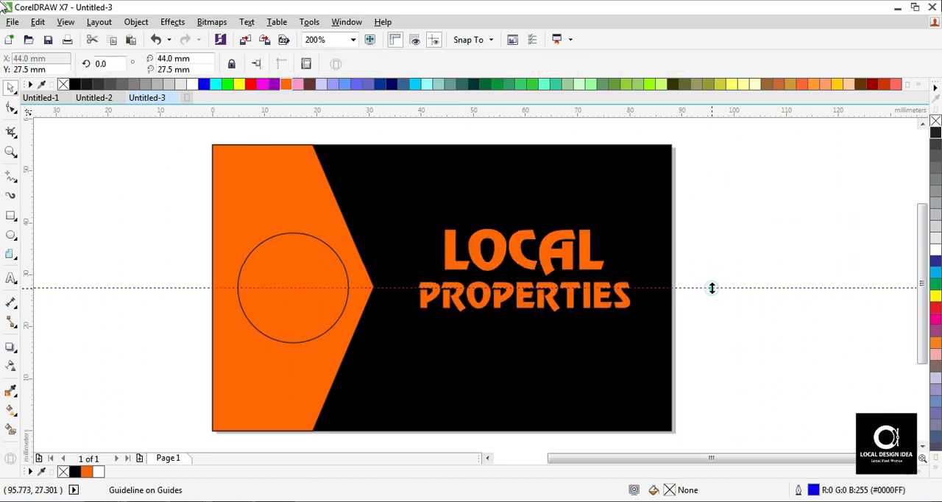
- Place a copy of the PROPERTIES line directly below the original on the black area
drag(575, 256, 573, 367)
key(ctrl+z)
key(F2)
drag(200, 269, 776, 483)
click(558, 154)
drag(558, 154, 553, 230)
- Replace the copied line's text with "SALE & PURCHASE OF ALL KINDS"
double_click(552, 229)
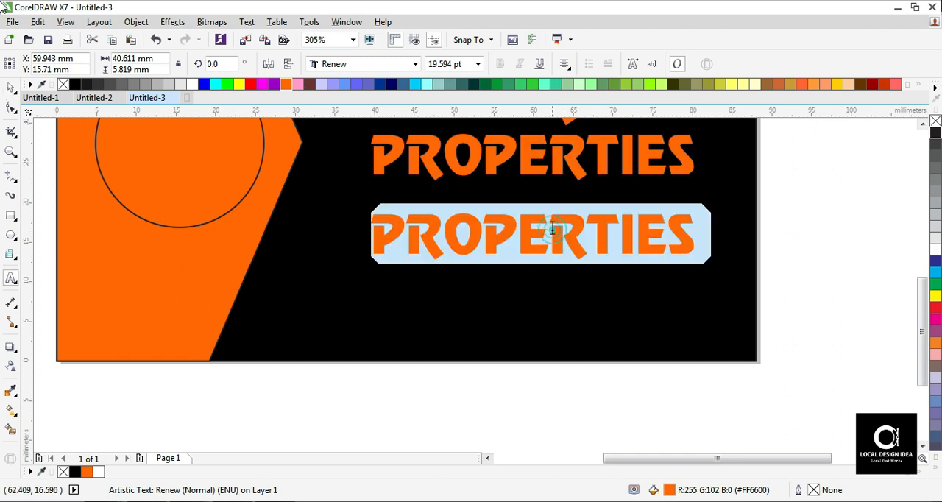
text(SALE P)
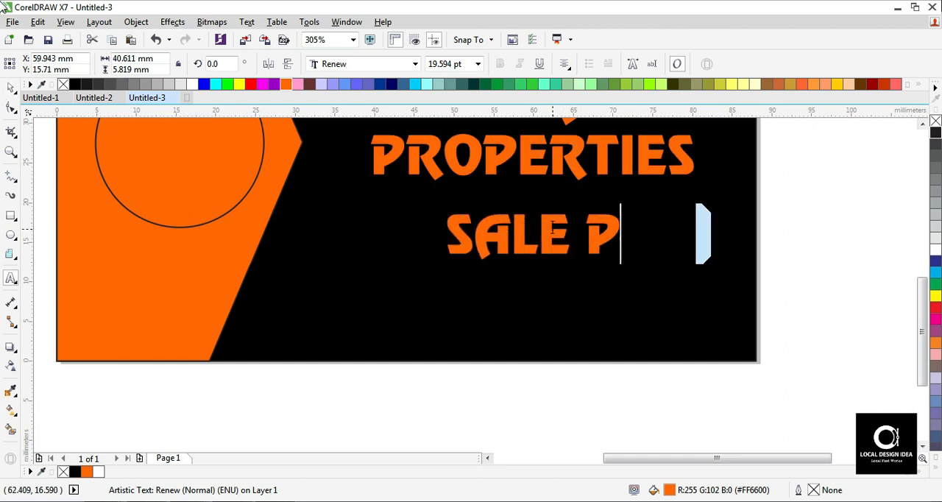
key(BackSpace)
text(& PURC)
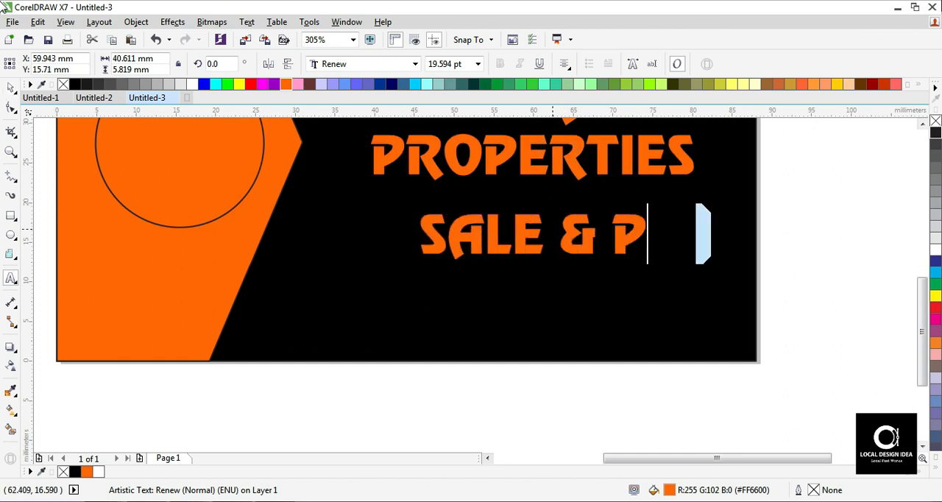
text(HASE)
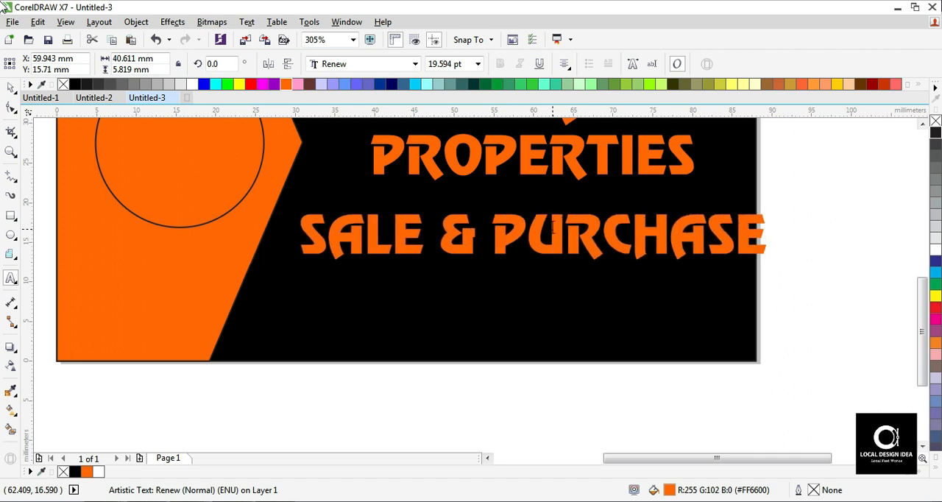
text( OF ALL )
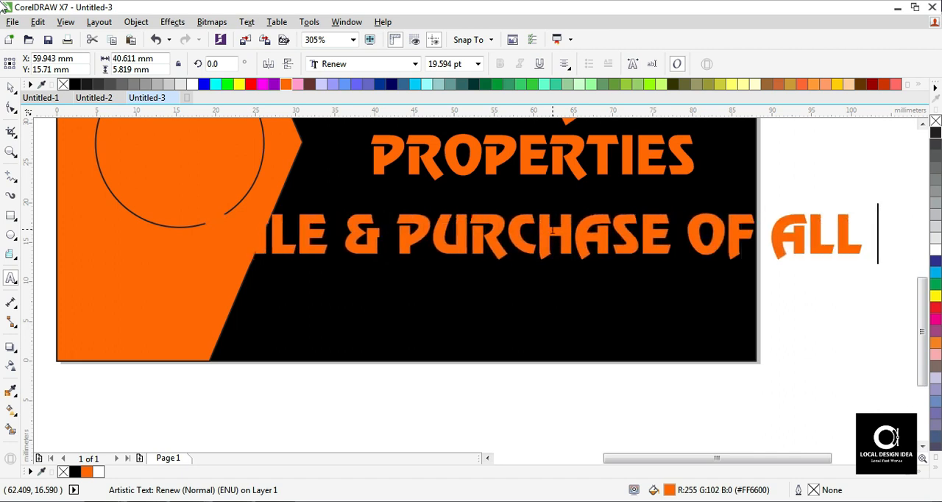
text(TYPES)
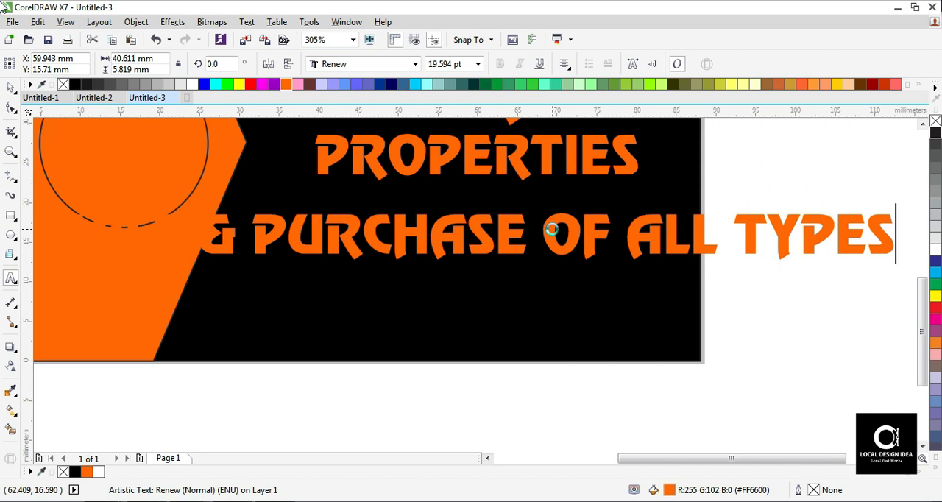
key(BackSpace)
key(BackSpace)
key(BackSpace)
key(BackSpace)
key(BackSpace)
text(KINDS)
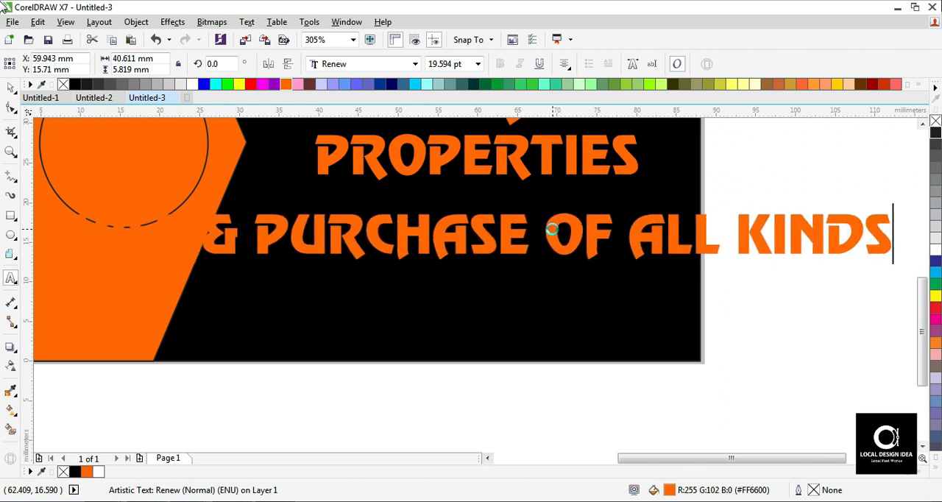
- Add a second line to the tagline reading "PROPERTIES ON COMMITION BASIS"
key(Return)
text(PROPERIES)
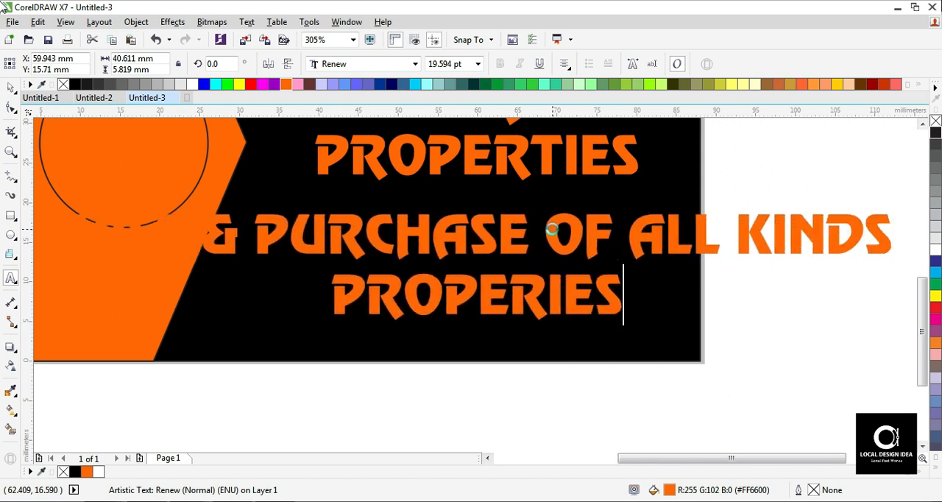
right_click(479, 288)
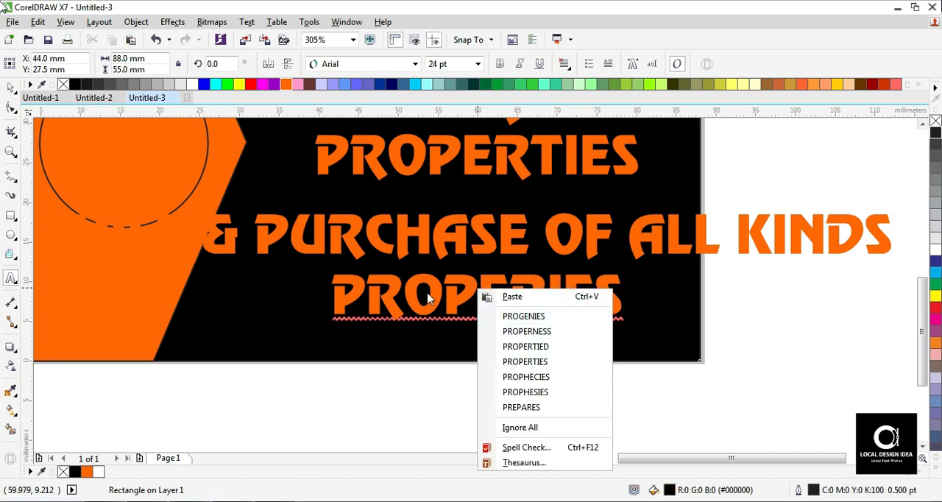
drag(457, 299, 333, 283)
double_click(333, 284)
text(PROP)
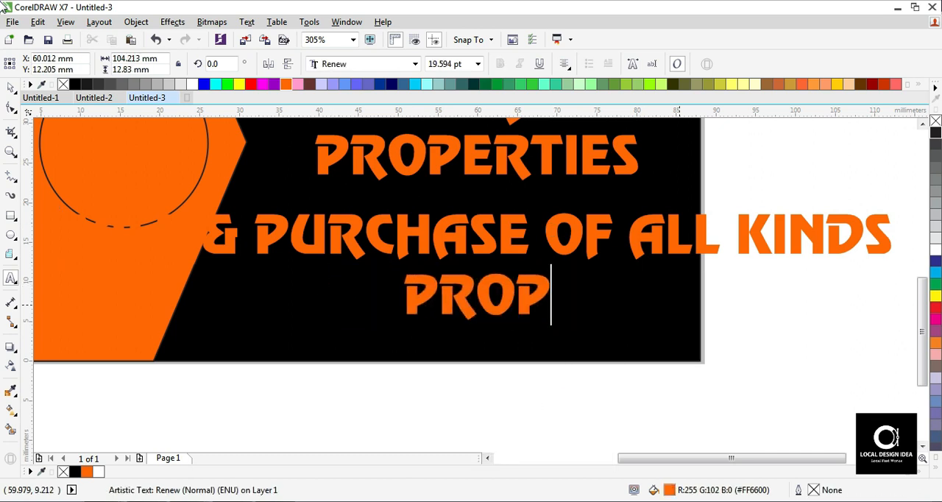
text(ERTIES)
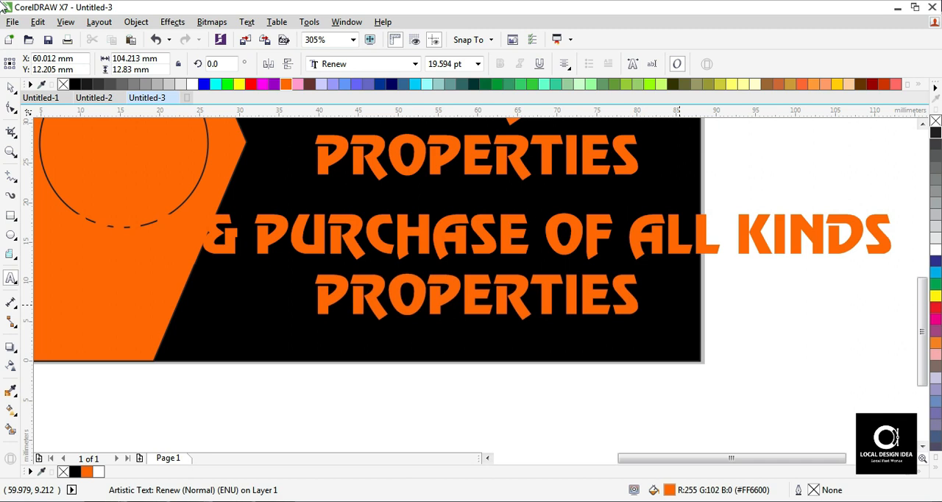
text( ON CO)
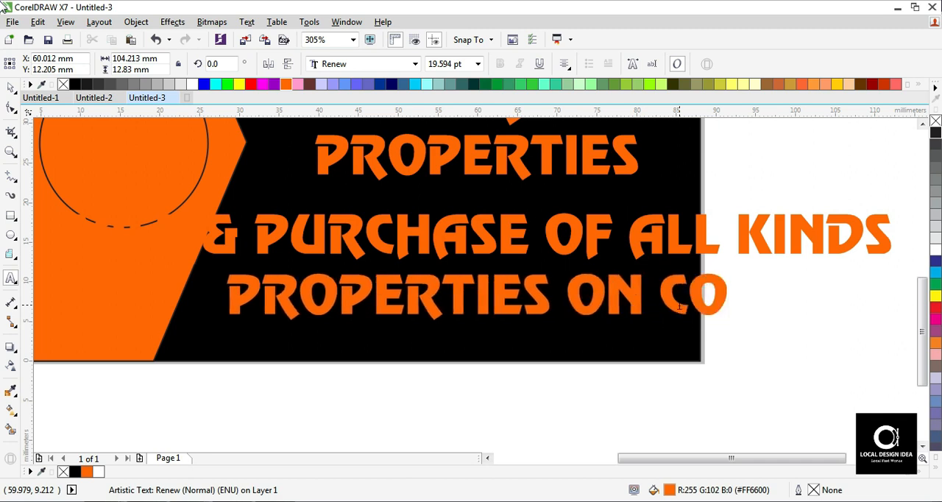
text(MMITION )
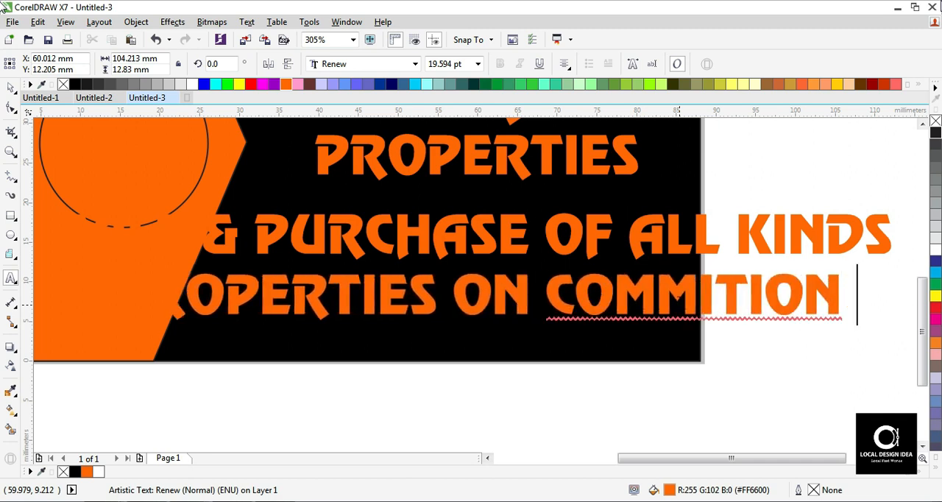
text(BASIS)
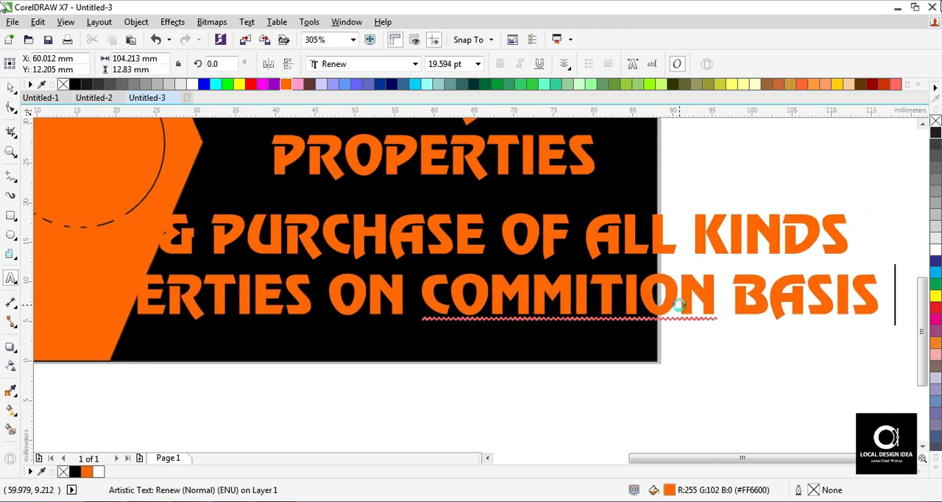
text( AGENTS)
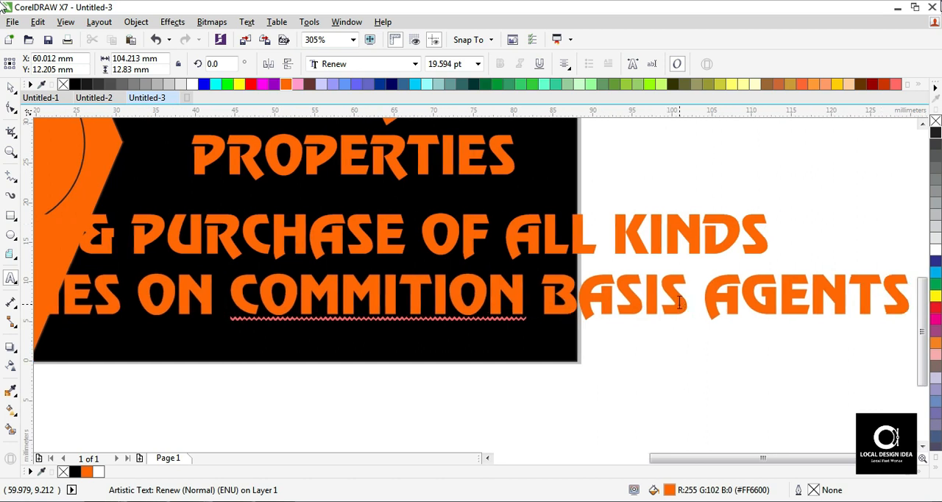
- End the tagline's second line with "AGENTS" and correct the spelling of "COMMITION" to "COMMISSION"
right_click(418, 286)
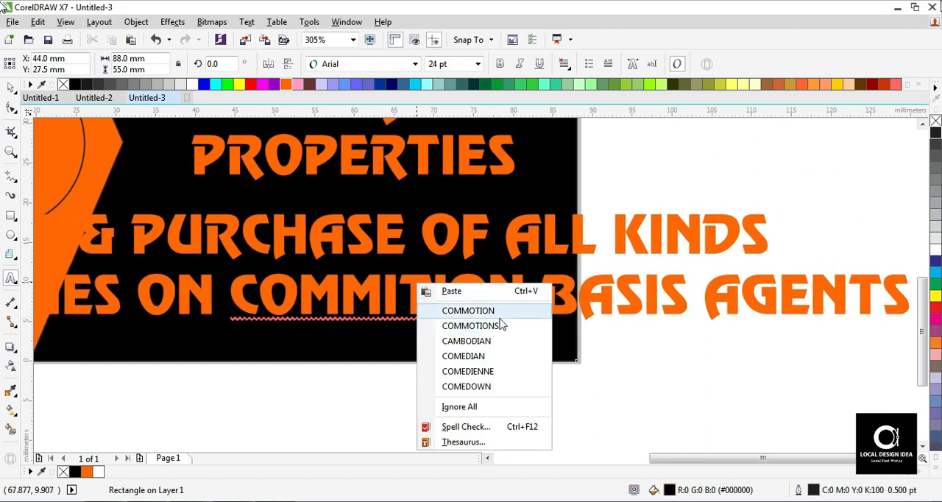
click(391, 288)
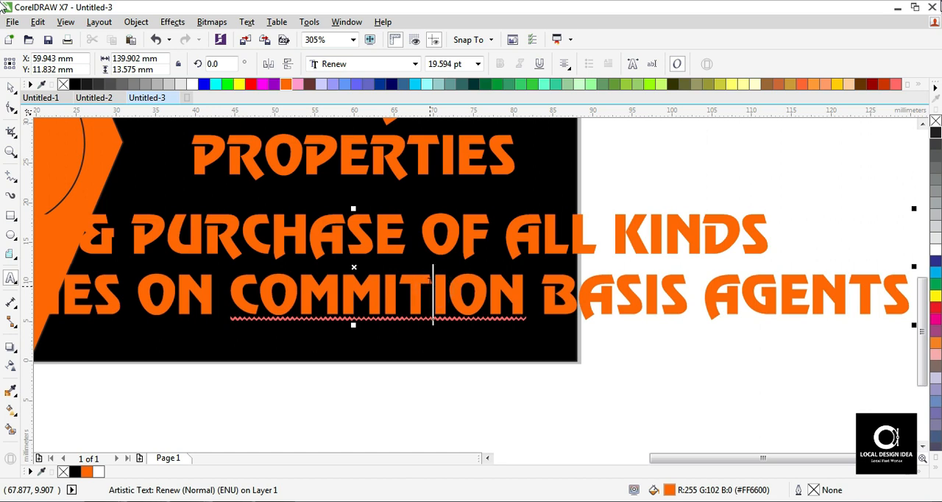
key(BackSpace)
text(S)
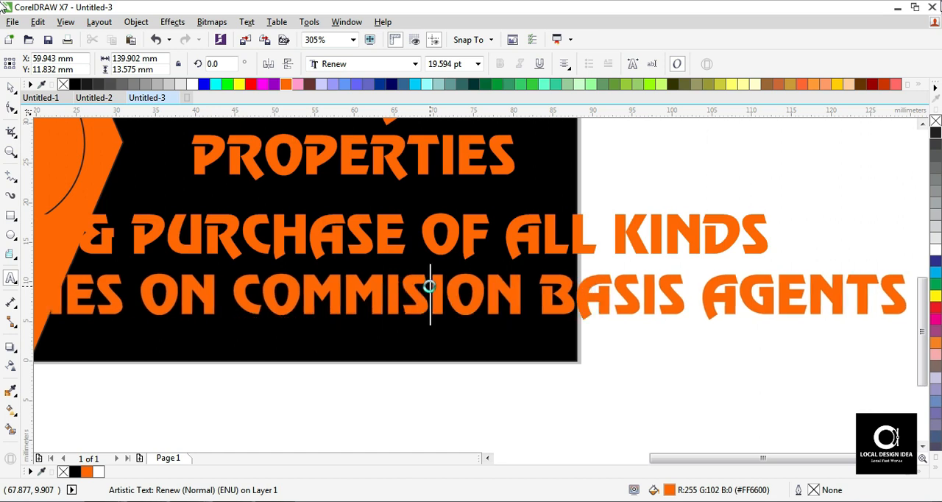
text(S)
ctrl+click(354, 299)
ctrl+click(372, 295)
- Set the two-line tagline in the Swis721 BlkCn BT font at 9 pt
key(ctrl+space)
key(F3)
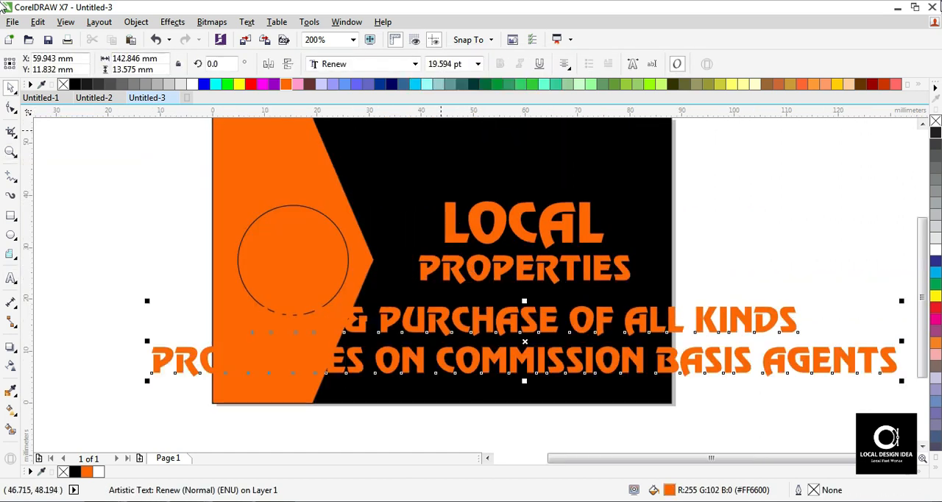
text(10)
key(Return)
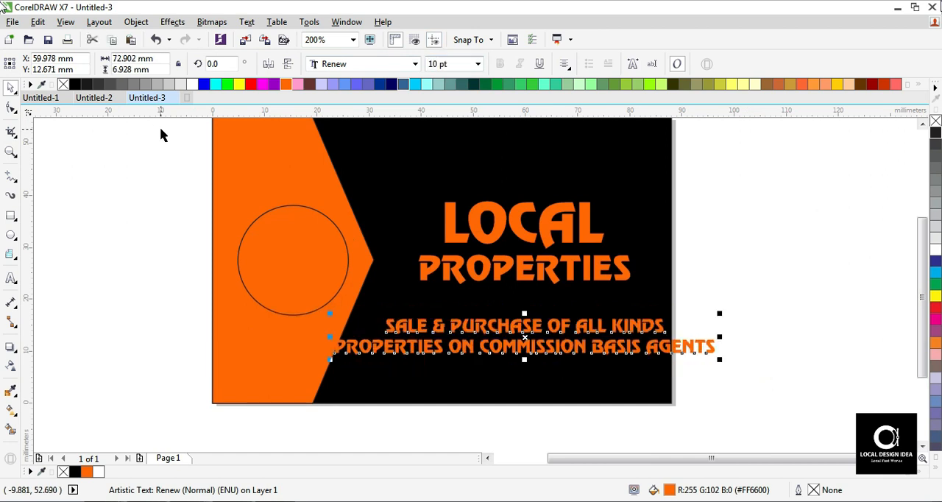
click(372, 63)
text(s)
click(415, 64)
click(357, 115)
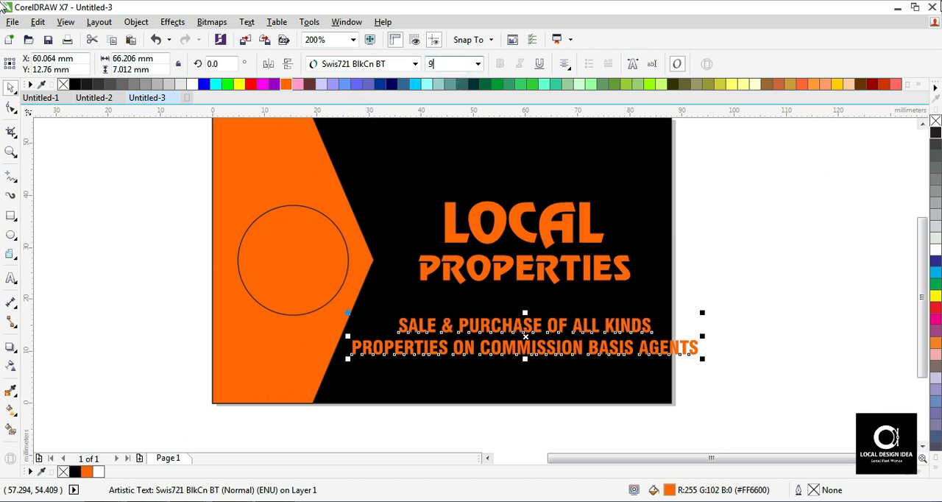
key(Return)
- Place a copy of the tagline below it and replace its text with "DELHI | FARIDABAD | BRINDAWAN UP |" and "AGRA | MATHURA" on two lines
drag(495, 318, 491, 374)
double_click(490, 370)
key(ctrl+a)
text(DEL)
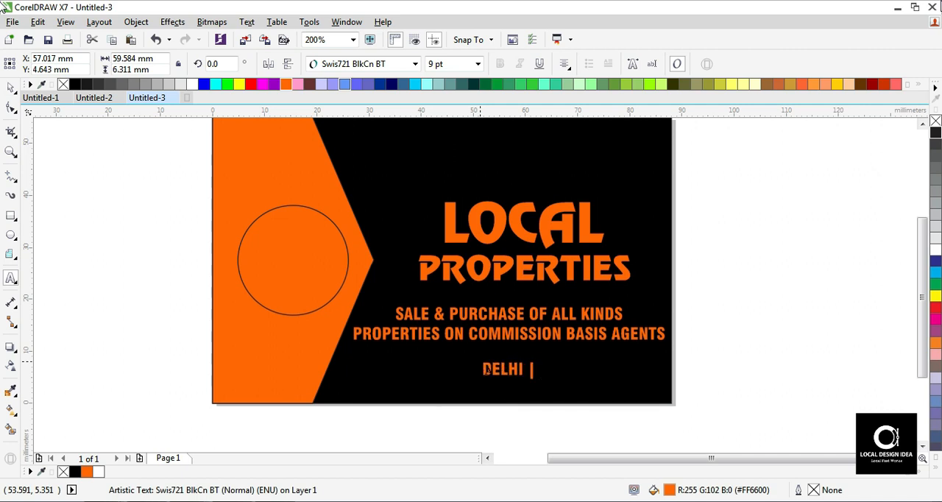
text(HI | FARIDABAD)
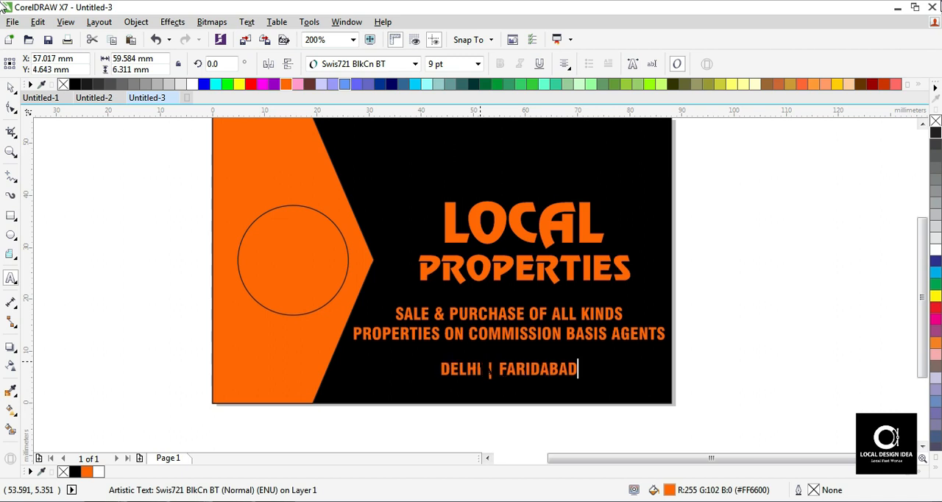
text( | )
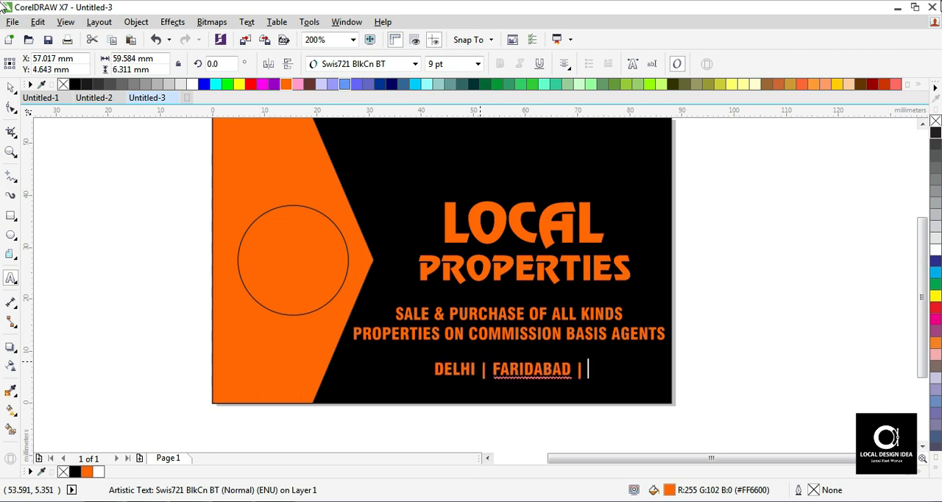
text(BRINDAWAN)
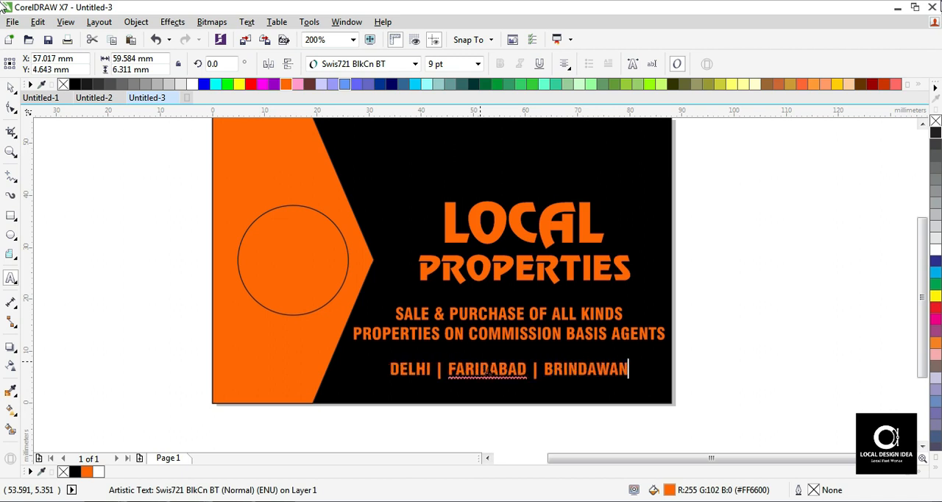
text( UP |)
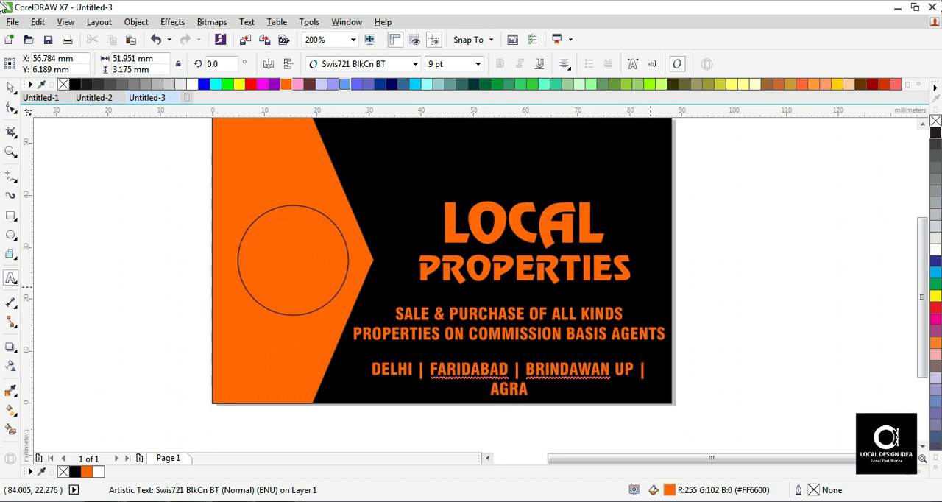
text(THURA)
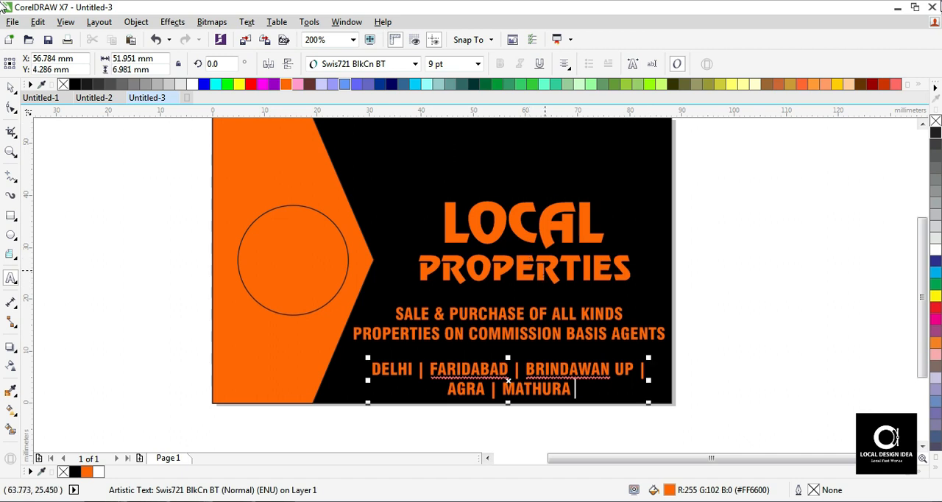
- Color the city lines white, move them slightly up and center them under the tagline
key(ctrl+space)
click(935, 254)
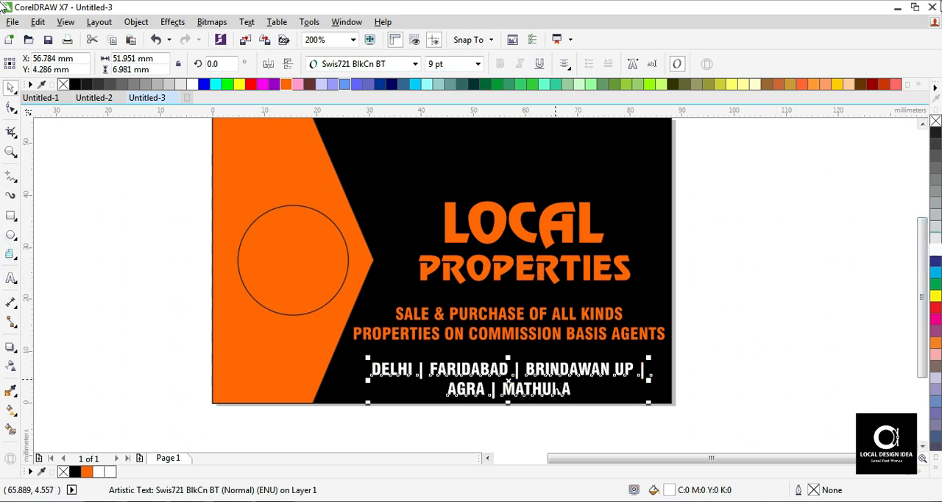
drag(556, 371, 557, 364)
shift+click(590, 337)
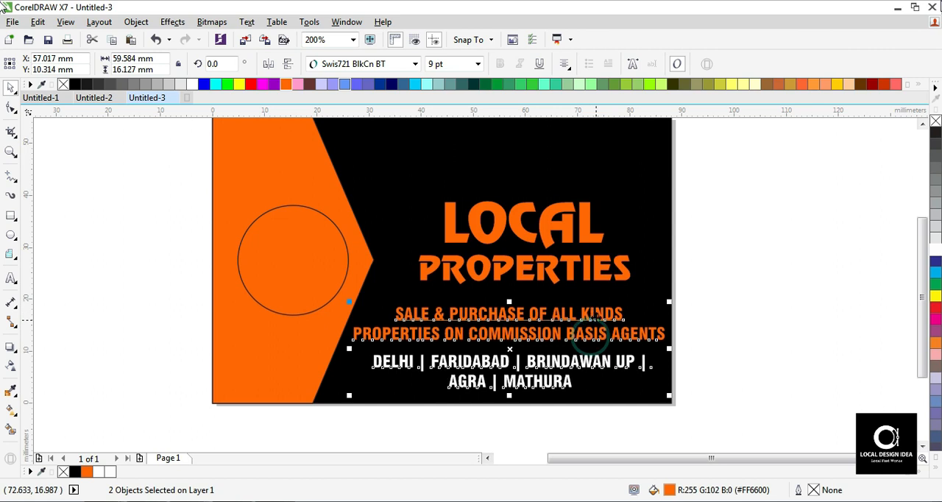
key(c)
click(756, 283)
- Move the tagline slightly up toward the company name and color it white
key(z)
key(F4)
drag(242, 145, 729, 421)
key(space)
drag(530, 346, 527, 338)
click(937, 254)
click(808, 282)
- Copy the tagline above the company name, replace its text with "LOCAL DESIGNER" and place it near the card's upper right corner
key(z)
key(F4)
drag(248, 130, 751, 432)
key(space)
click(566, 352)
drag(593, 359, 592, 200)
right_click(593, 200)
key(F8)
key(ctrl+a)
text(LOCAL DESIGNER)
drag(511, 179, 579, 166)
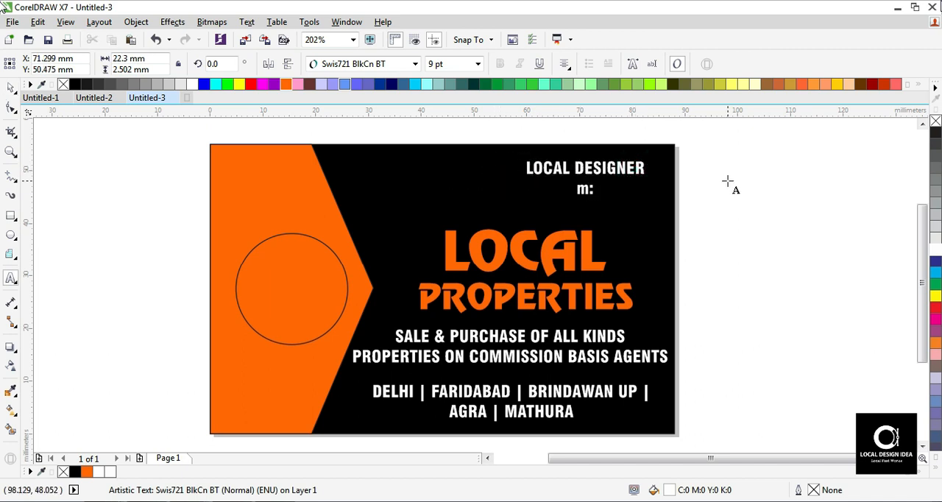
- Add a mobile number line beginning with "M:" below LOCAL DESIGNER and change both lines to title case
text(0XXX)
key(ctrl+a)
key(shift+F3)
key(Down)
key(Down)
key(Down)
key(Return)
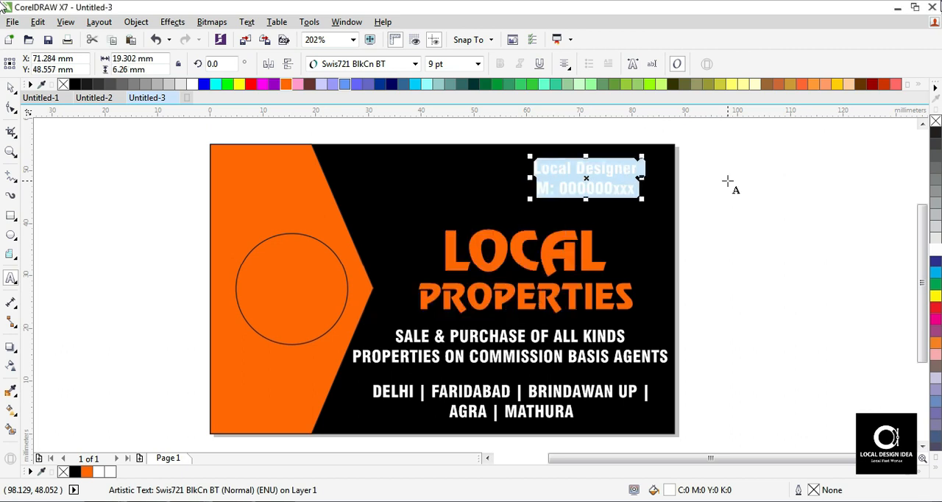
- Break the contact text apart into separate Local Designer and mobile number lines
key(ctrl+space)
click(137, 23)
click(166, 226)
click(711, 189)
- Enlarge the mobile number line and right-align it with the Local Designer line
key(F2)
drag(408, 153, 781, 271)
click(508, 183)
shift+click(517, 233)
click(806, 182)
mouse_move(517, 233)
mouse_down()
mouse_move(531, 226)
mouse_move(510, 222)
mouse_up()
click(467, 227)
key(F2)
key(F3)
click(789, 202)
key(F2)
key(F4)
drag(193, 134, 765, 476)
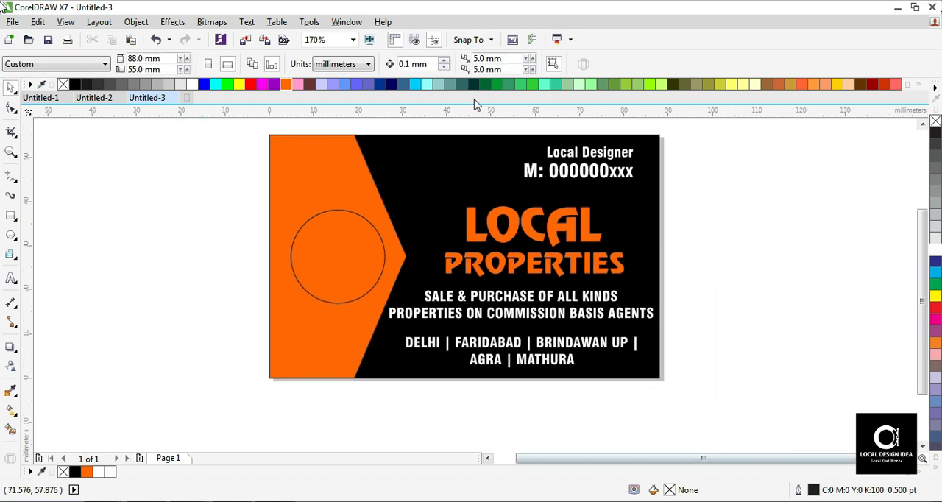
- Move the LOCAL and PROPERTIES lines slightly up, away from the tagline
click(561, 222)
shift+click(561, 265)
drag(561, 264, 559, 255)
click(743, 250)
double_click(605, 252)
key(ctrl+a)
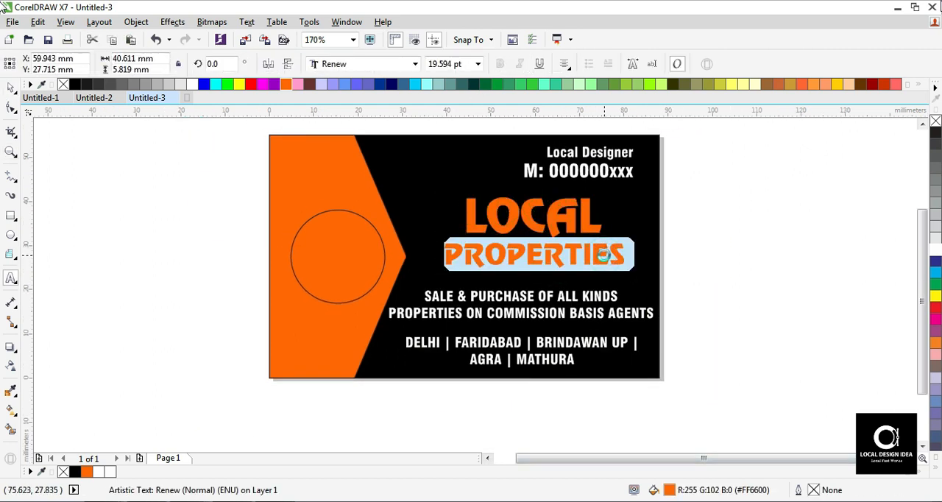
key(ctrl+space)
click(728, 251)
key(F2)
key(F4)
drag(182, 161, 795, 412)
key(F4)
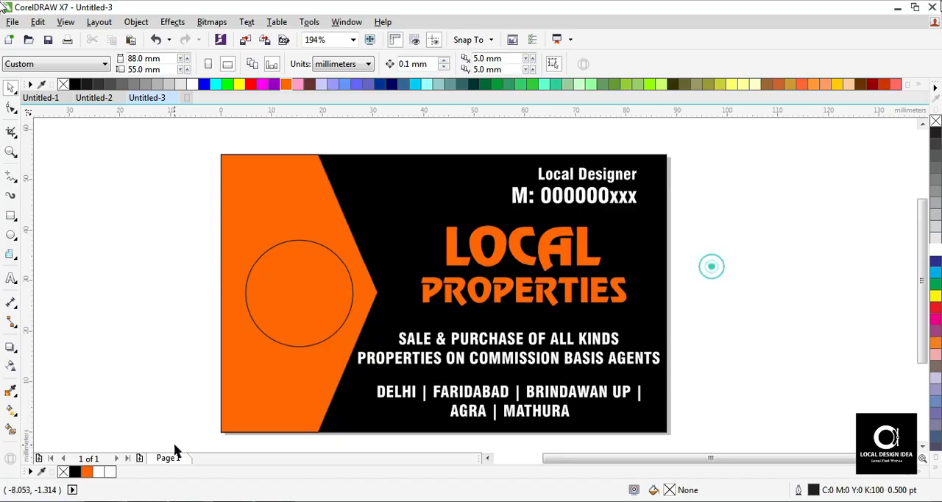
- Switch to the Chrome browser and search Google for "PROPERTIES LOGO"
click(147, 501)
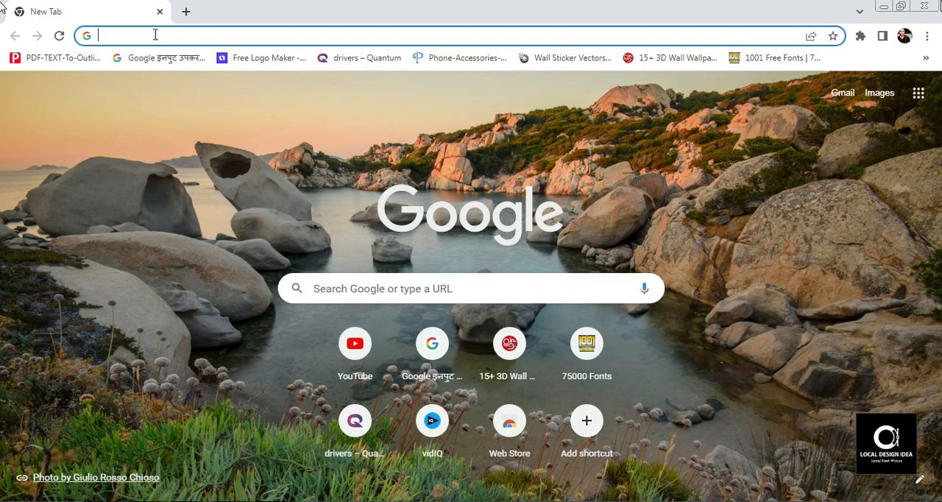
text(PROPERTIES)
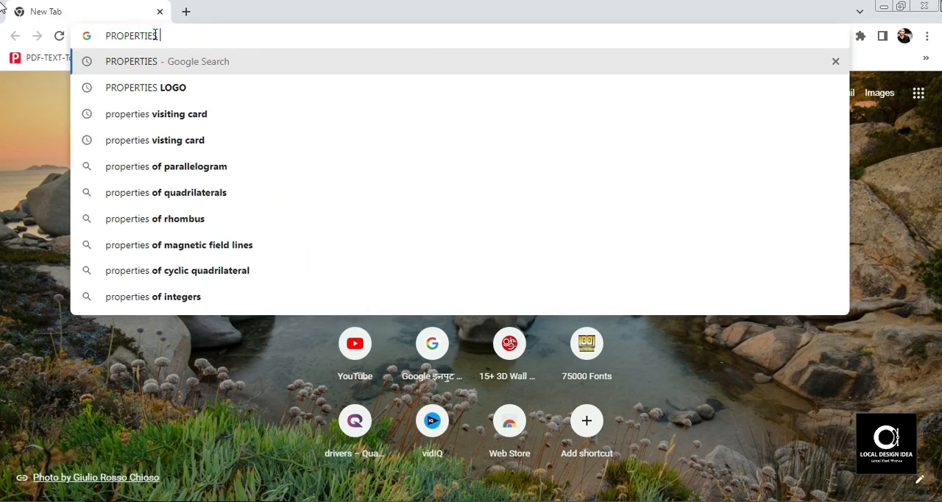
text( LOGO)
key(Return)
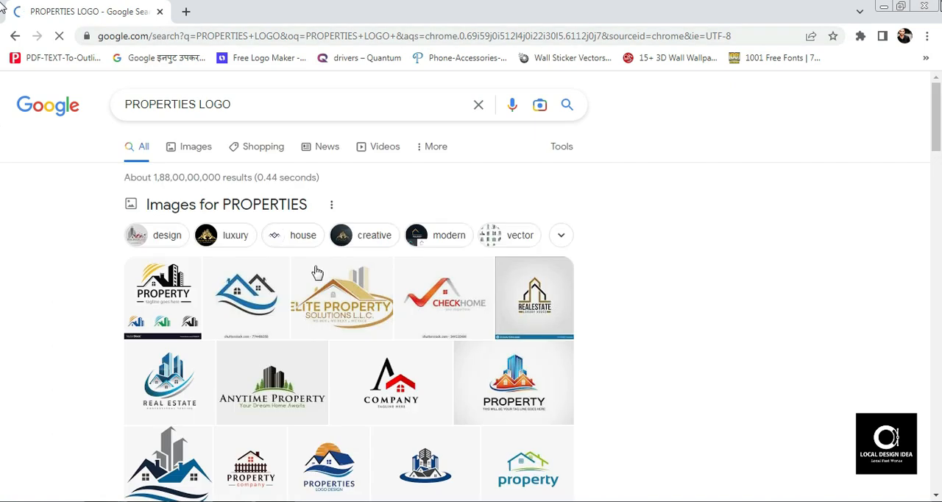
- Show the image results and limit them to Creative Commons licenses
click(559, 147)
click(340, 172)
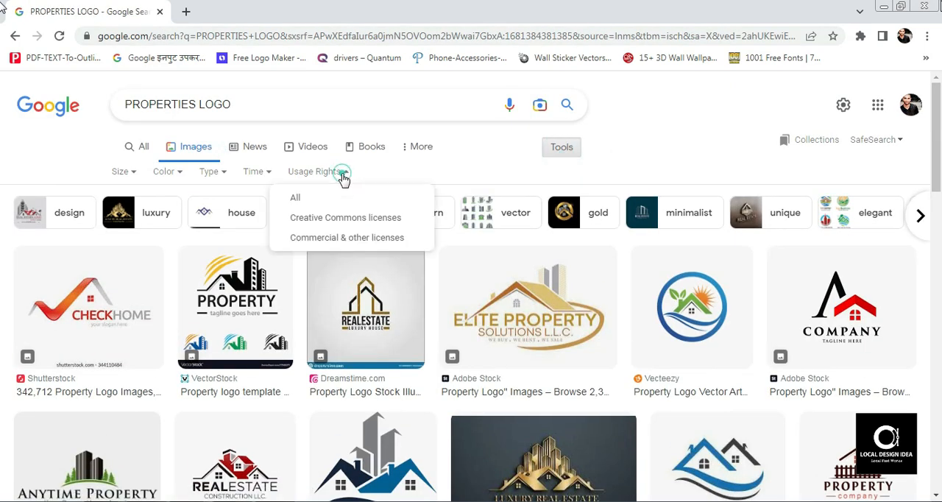
click(366, 229)
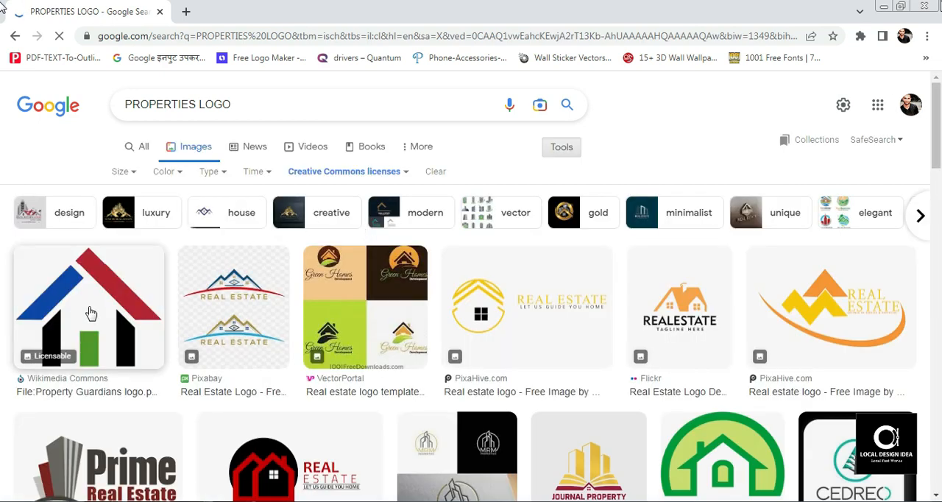
- Copy the orange-roofed REALESTATE logo image from Flickr, paste it into the CorelDRAW document and move it left of the card
click(666, 337)
right_click(728, 257)
click(785, 421)
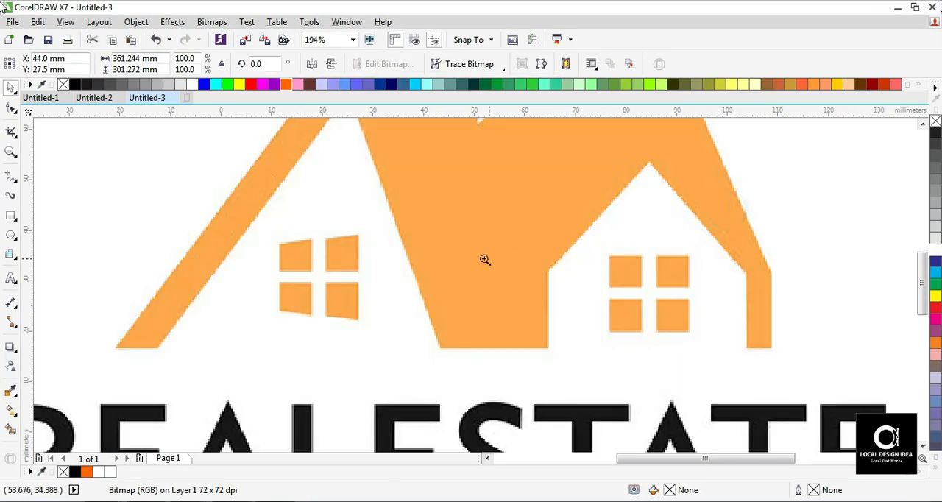
key(F4)
drag(509, 272, 299, 260)
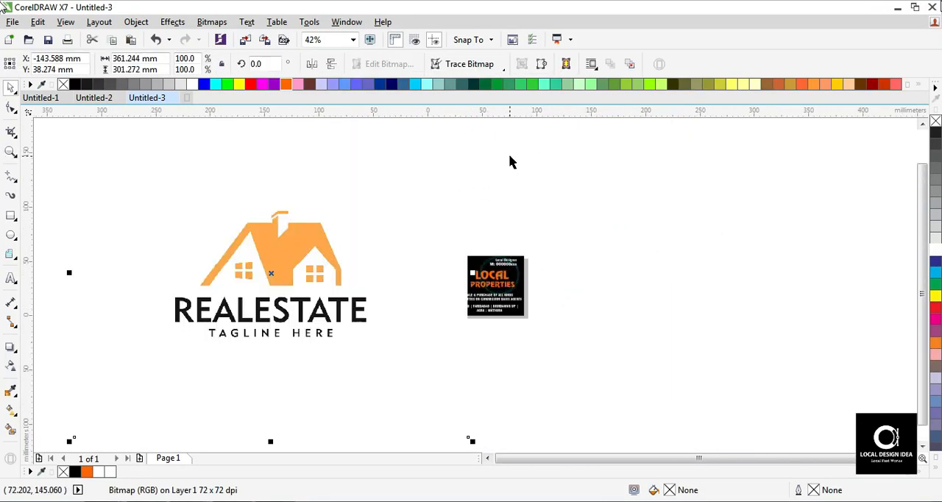
- Scale the pasted logo image down to about 146 mm wide and move it closer to the card
key(F3)
mouse_move(475, 197)
mouse_down()
mouse_move(456, 262)
mouse_move(432, 245)
mouse_up()
mouse_move(394, 271)
mouse_down()
mouse_move(452, 273)
mouse_move(423, 275)
mouse_up()
- Trace the logo image as an outline logo with the background removed and the default detail
key(F2)
drag(345, 248, 528, 343)
click(484, 67)
click(482, 111)
click(594, 123)
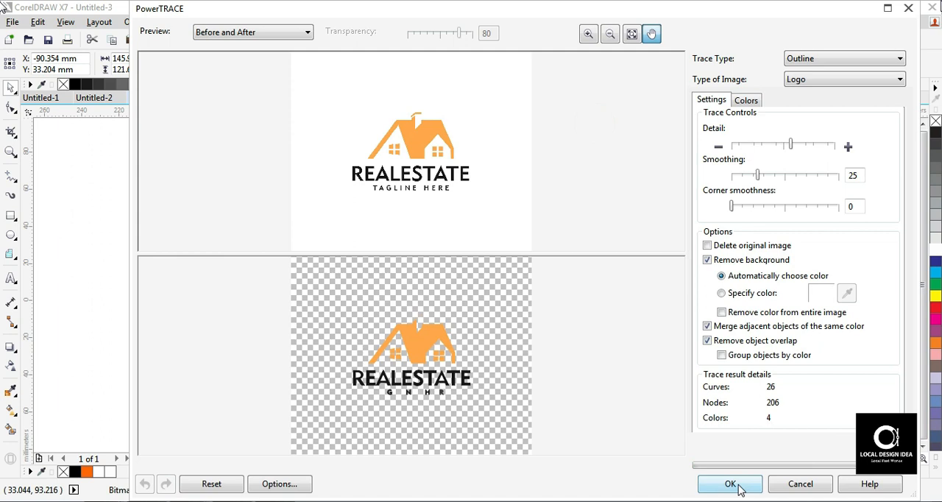
click(730, 484)
- Try moving the traced logo left of the original image and compare the two closely
scroll(425, 221, up, 4)
scroll(452, 279, down, 4)
drag(358, 223, 161, 231)
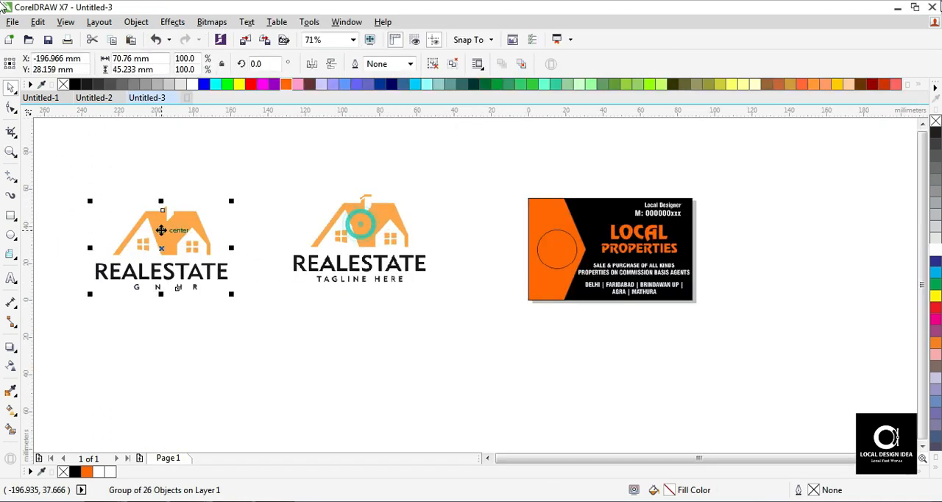
key(z)
drag(110, 181, 244, 248)
key(F3)
drag(317, 185, 401, 221)
key(F3)
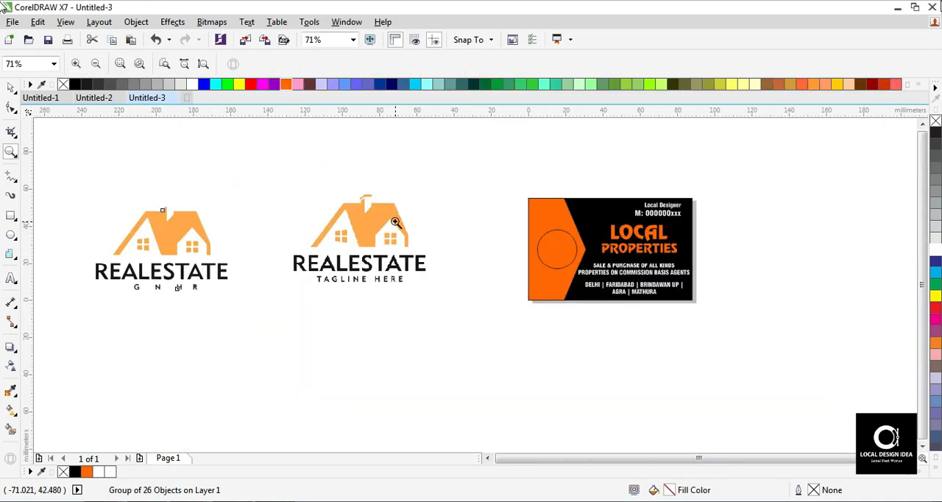
key(space)
key(ctrl+z)
- Separate the first trace from the original logo image by moving the trace to its left
key(z)
drag(246, 191, 515, 323)
key(space)
drag(447, 217, 118, 234)
mouse_move(476, 229)
mouse_down()
mouse_move(603, 253)
mouse_move(551, 258)
mouse_up()
- Trace the original logo image again as an outline logo with the detail at maximum
click(469, 65)
mouse_move(513, 104)
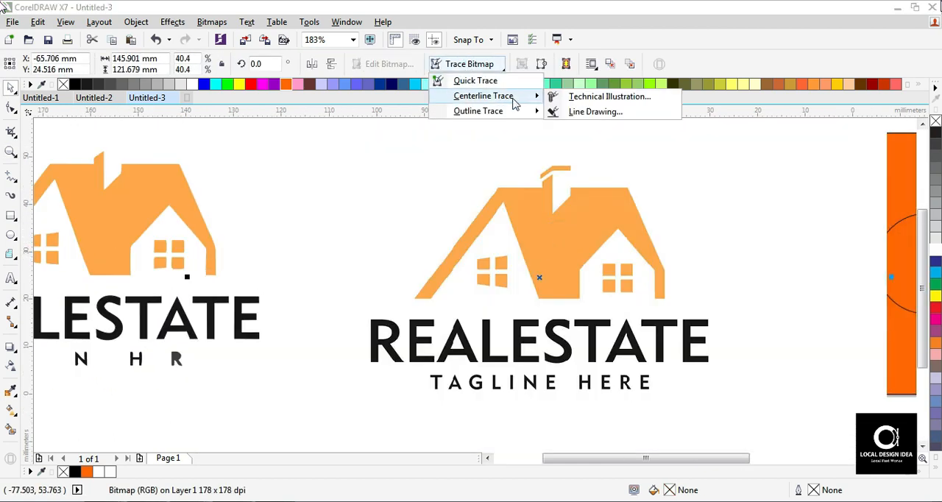
click(586, 126)
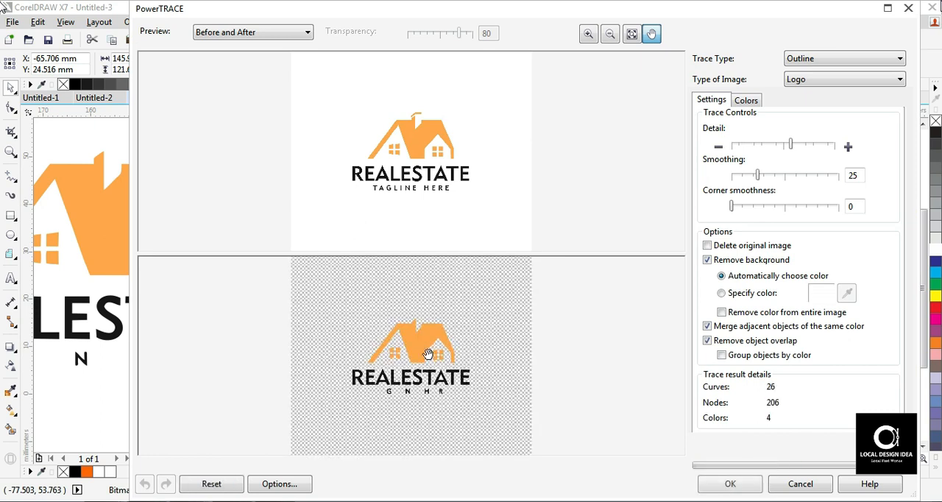
scroll(428, 354, up, 5)
drag(791, 145, 834, 145)
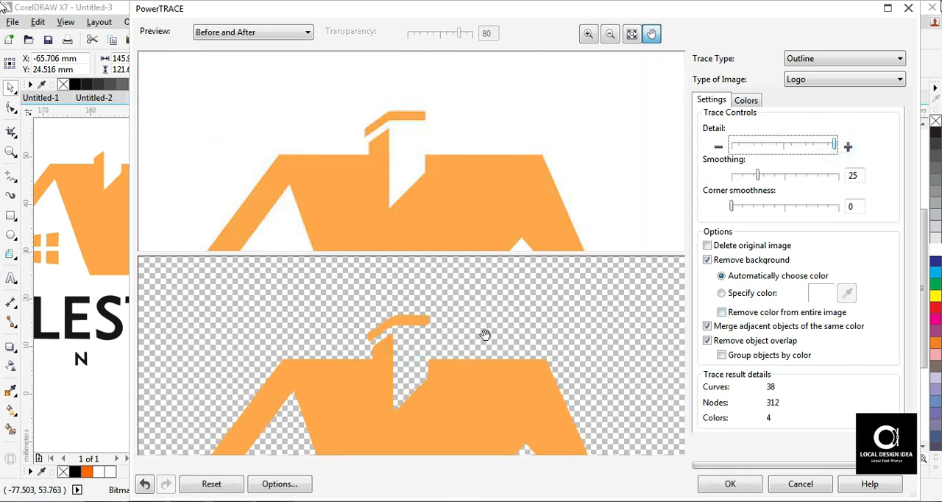
click(727, 484)
- Move the detailed trace to the right of the card and delete the earlier trace
scroll(331, 240, down, 2)
mouse_move(448, 248)
mouse_down()
mouse_move(564, 322)
mouse_move(811, 234)
mouse_up()
click(391, 256)
click(223, 239)
key(Delete)
- Ungroup the traced logo and delete its REALESTATE and TAGLINE HERE lettering
click(404, 237)
key(Delete)
key(F2)
drag(658, 186, 897, 369)
click(458, 174)
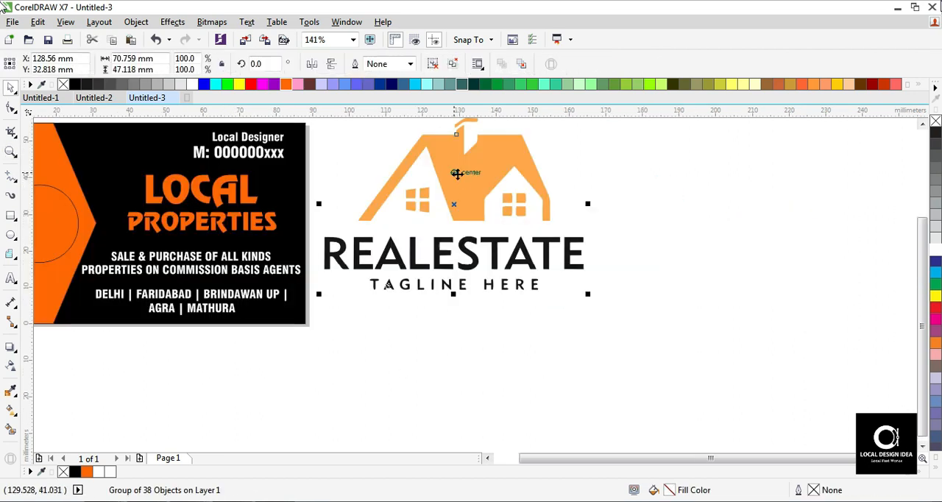
click(441, 64)
drag(304, 265, 709, 332)
key(Delete)
- Place copies of the LOCAL and PROPERTIES text side by side under the traced house
drag(195, 182, 415, 240)
right_click(414, 240)
drag(244, 219, 628, 235)
right_click(629, 236)
- Combine the copied LOCAL and PROPERTIES words into a single line of text
click(463, 246)
shift+click(550, 241)
key(ctrl+l)
click(572, 282)
click(297, 258)
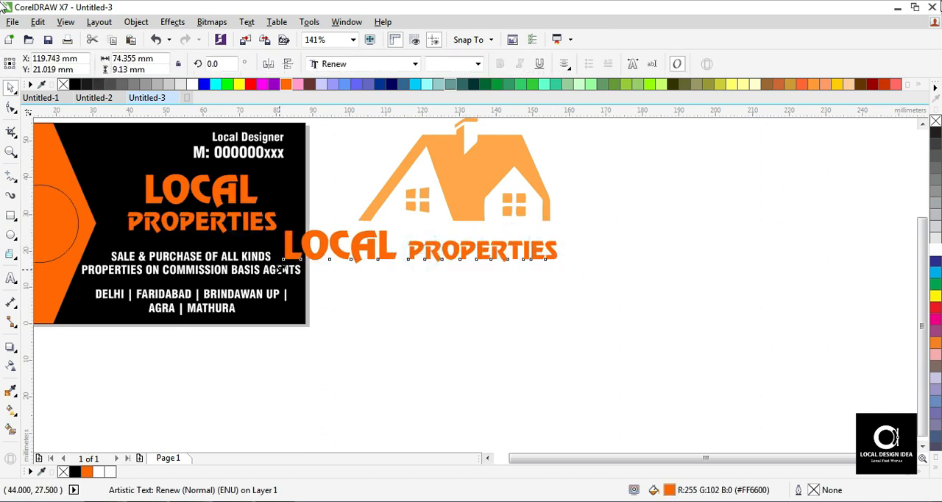
- Scale the single-line LOCAL PROPERTIES text to the house's width and centre it beneath the house
drag(284, 257, 369, 248)
click(479, 64)
click(447, 158)
drag(553, 259, 577, 273)
shift+click(465, 196)
key(c)
- Group the house with its LOCAL PROPERTIES text and place the logo outside the card beside the orange panel
key(F3)
drag(856, 296, 689, 174)
key(ctrl+g)
key(F4)
drag(531, 300, 658, 268)
drag(697, 185, 140, 277)
key(F2)
drag(93, 202, 279, 352)
drag(410, 267, 324, 272)
- Delete the circle on the orange panel and draw a six-sided polygon about 20 mm wide in its place
click(563, 229)
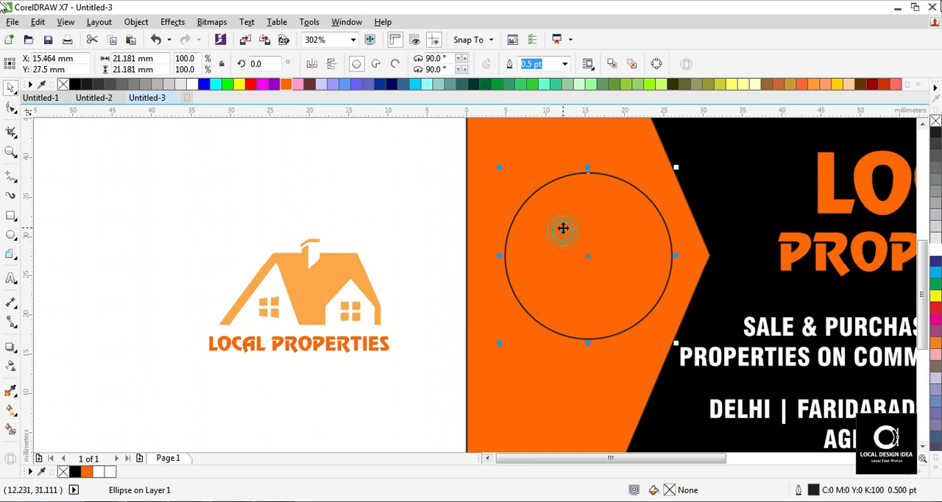
key(Delete)
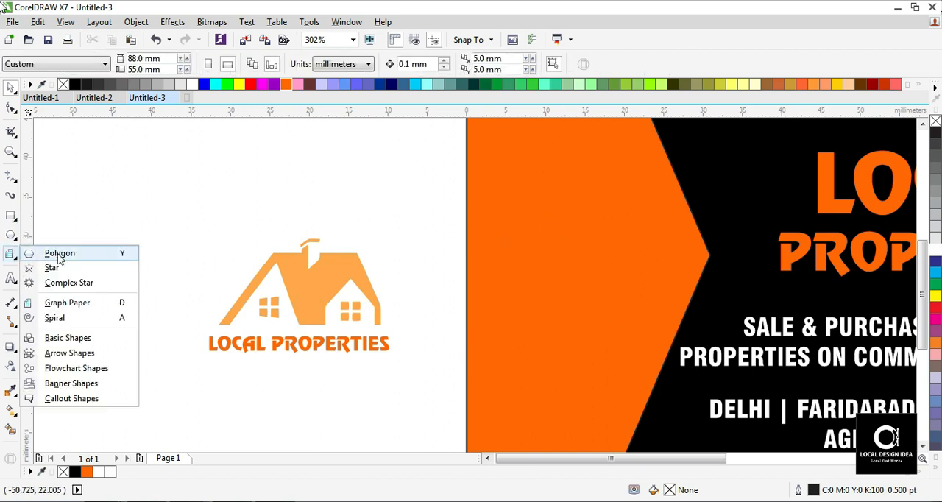
click(59, 248)
drag(494, 189, 658, 370)
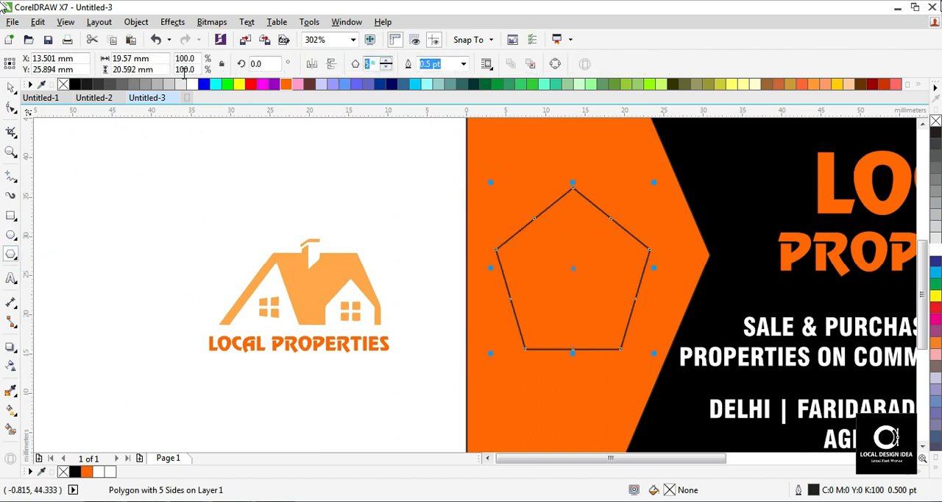
click(385, 67)
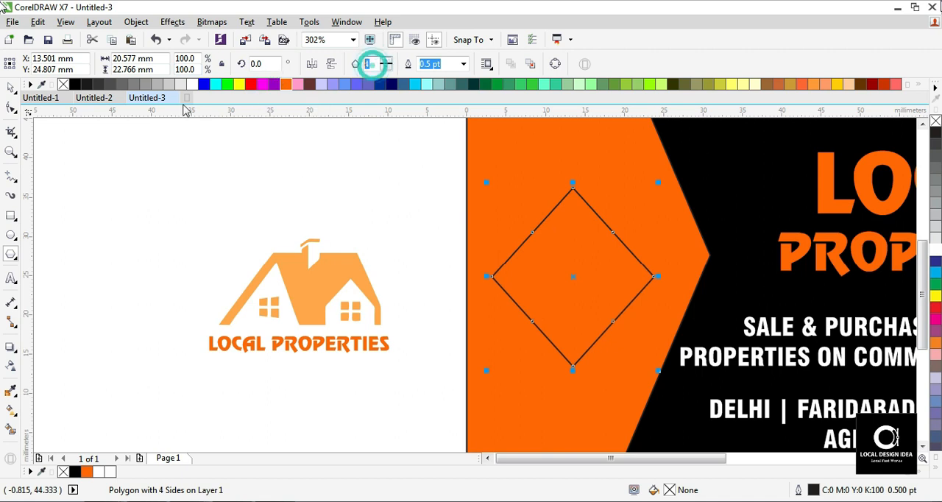
text(6)
key(Return)
drag(647, 276, 665, 276)
- Replace the stretched polygon on the orange panel with a new regular hexagon about 18 x 21 mm
drag(136, 159, 252, 274)
click(386, 61)
key(space)
click(580, 258)
key(Delete)
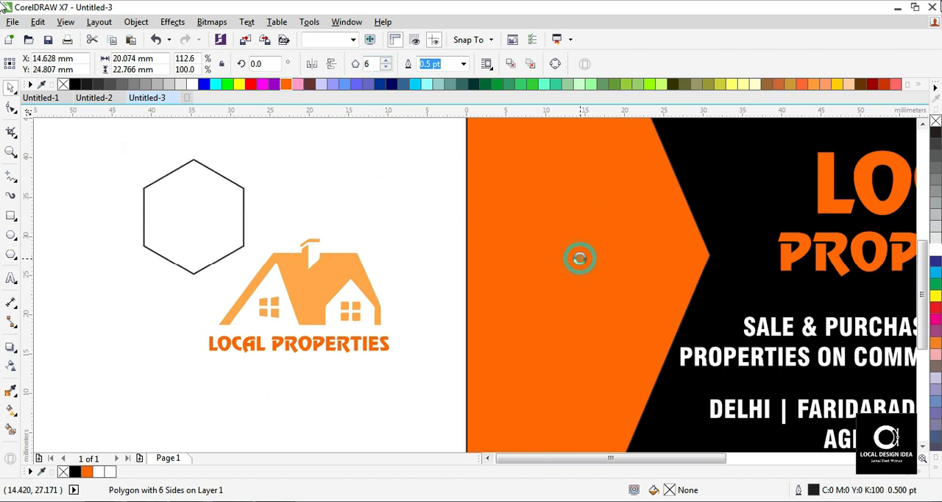
drag(187, 205, 559, 238)
drag(623, 317, 663, 361)
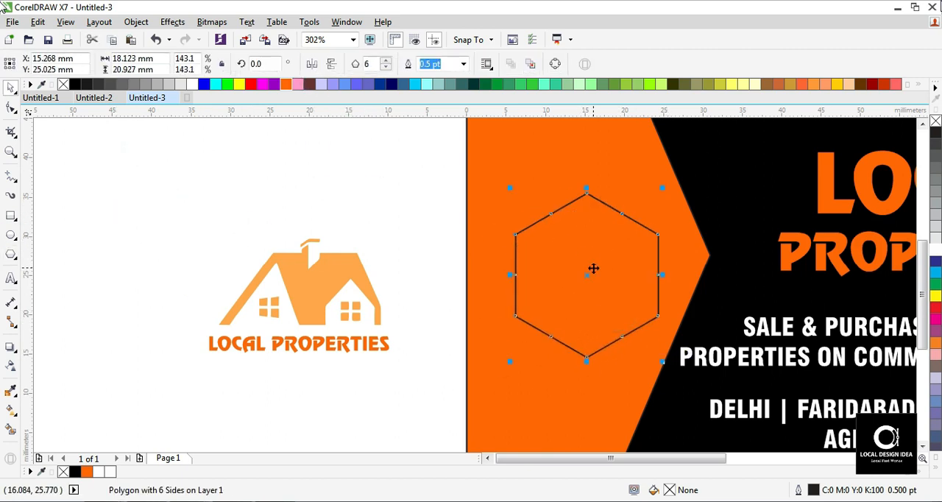
- Rotate the hexagon to 330 degrees, give it a white outline and enlarge it to about 25 x 21 mm
drag(661, 188, 679, 255)
click(317, 167)
click(622, 260)
right_click(935, 251)
drag(675, 351, 691, 363)
- Set the hexagon's outline to 1.5 pt with rounded corners and round line caps, placed behind the fill
double_click(813, 492)
click(382, 167)
click(361, 232)
click(467, 385)
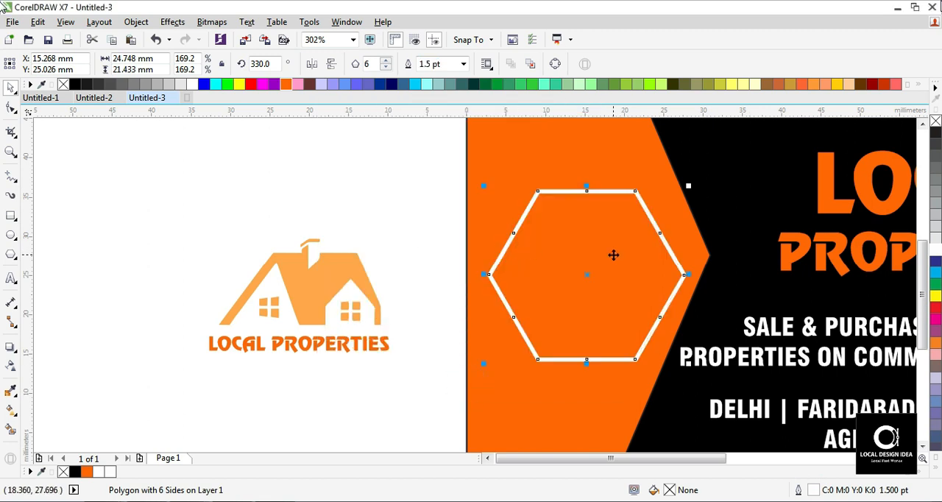
double_click(809, 485)
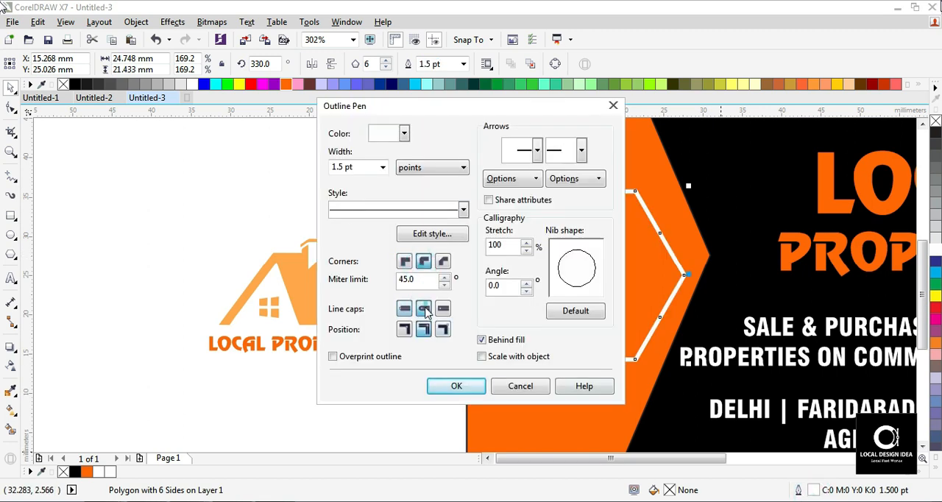
click(457, 387)
- Make a smaller concentric copy of the hexagon about 20 x 17 mm with a 1 pt outline
click(312, 306)
click(617, 242)
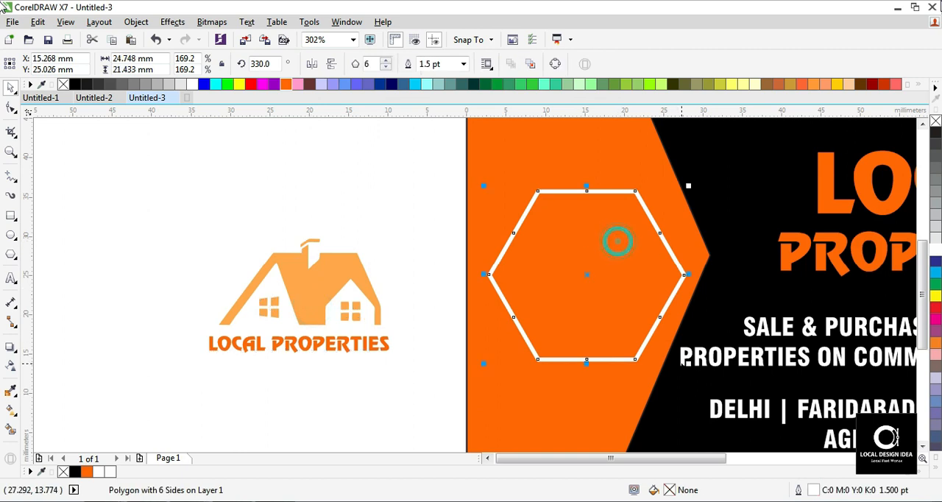
drag(686, 362, 667, 345)
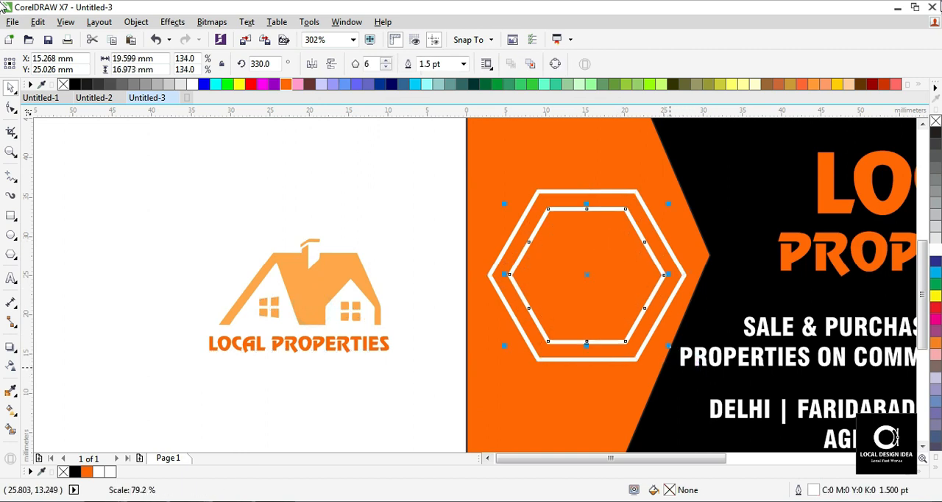
double_click(810, 490)
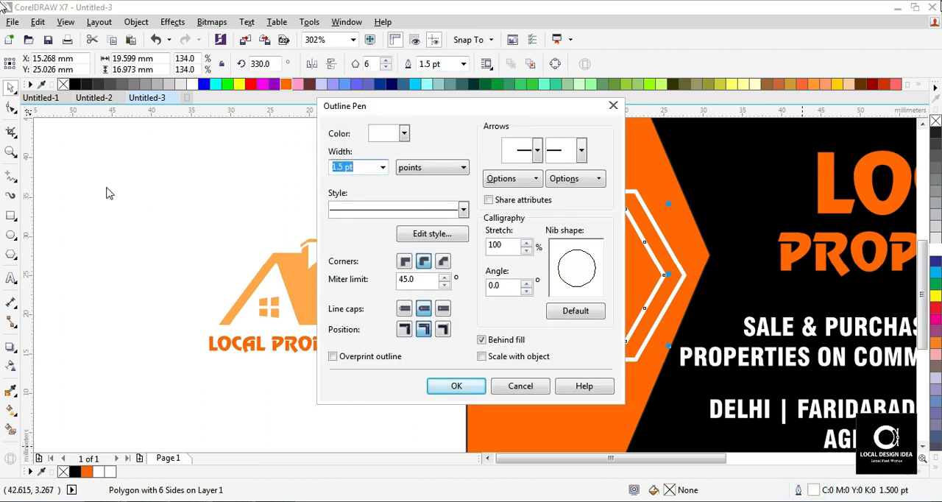
text(1)
key(Return)
- Centre the house logo horizontally and vertically inside the inner hexagon
click(311, 269)
click(532, 271)
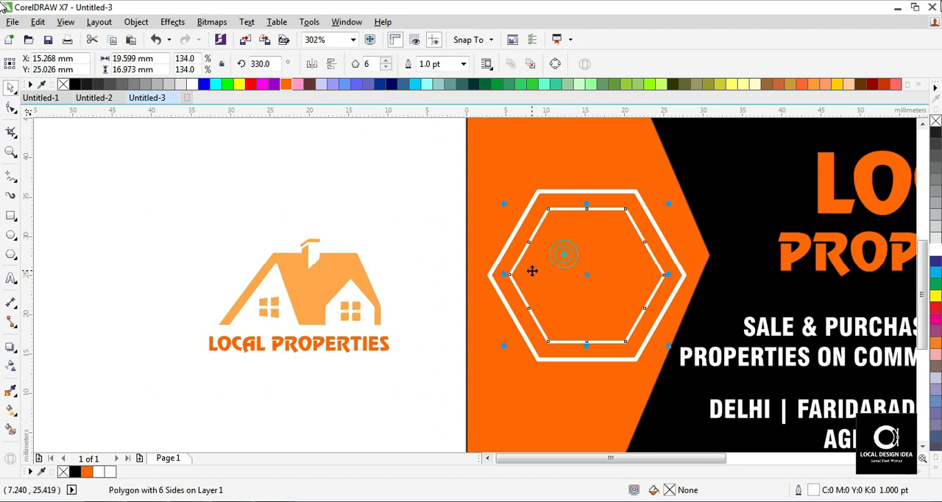
click(324, 307)
shift+click(583, 271)
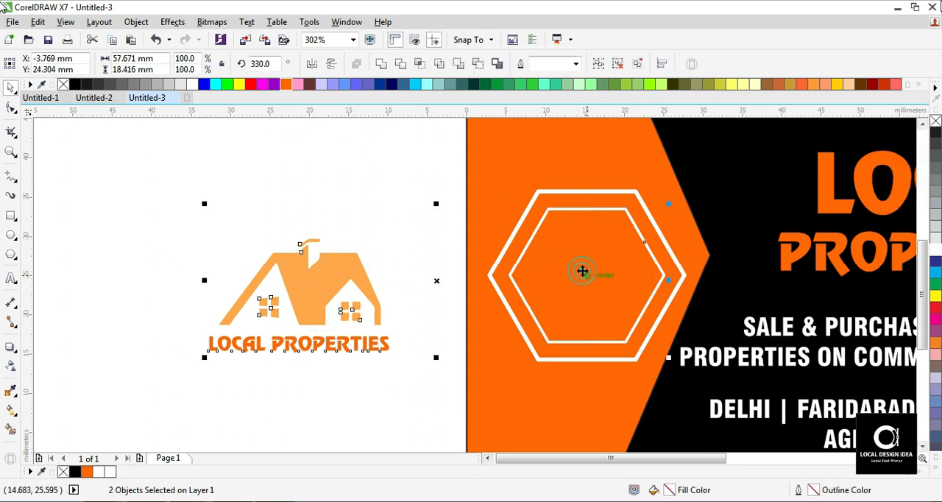
key(c)
key(e)
click(305, 260)
key(z)
drag(528, 223, 640, 419)
key(space)
click(456, 189)
drag(365, 336, 393, 330)
key(ctrl+z)
drag(334, 360, 349, 348)
key(ctrl+z)
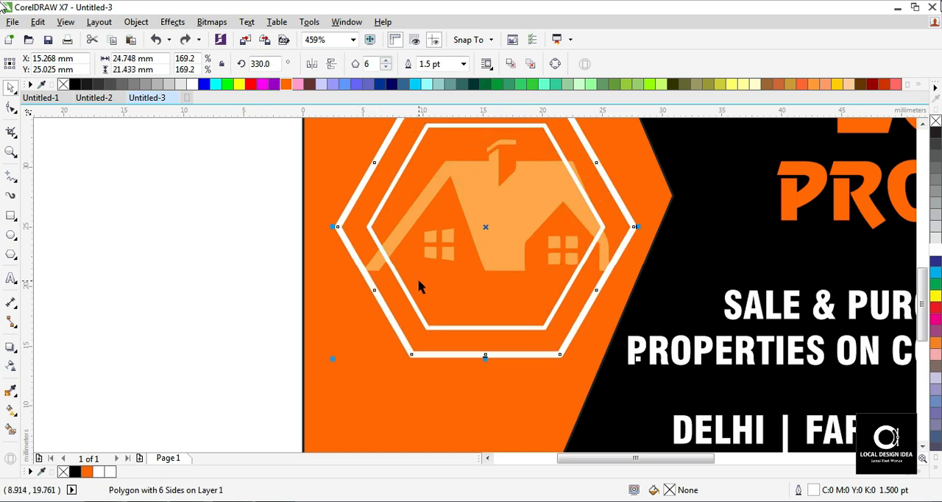
- Scale the house logo down to about 15 mm wide inside the inner hexagon and bring it to the front of the page
click(525, 268)
drag(347, 318, 391, 315)
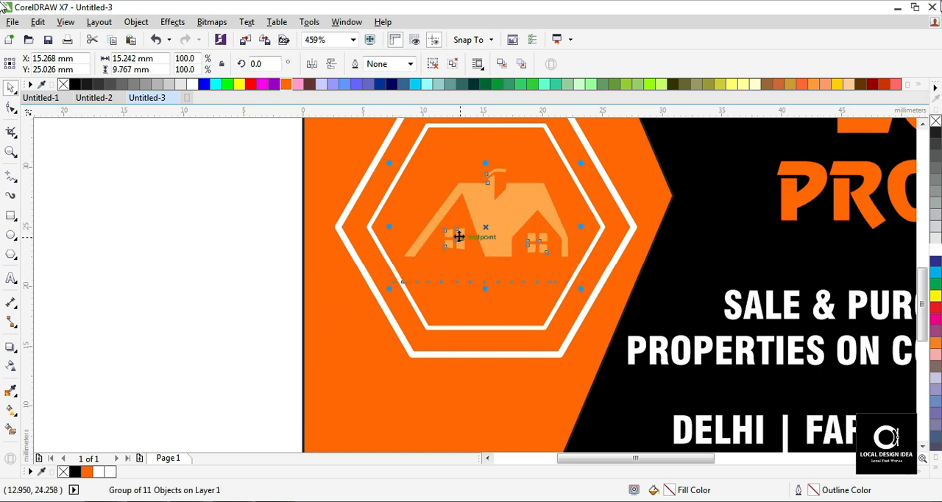
right_click(485, 227)
drag(174, 143, 684, 307)
right_click(489, 226)
drag(190, 162, 627, 284)
drag(231, 179, 647, 276)
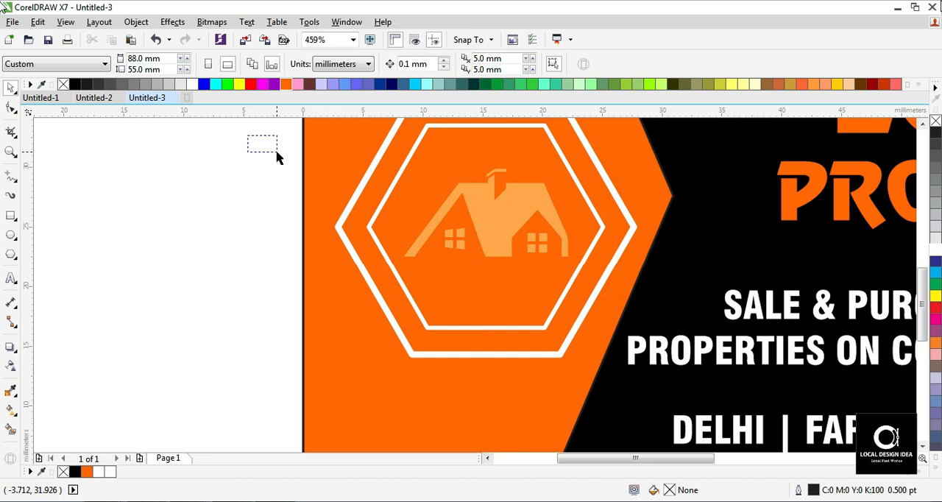
drag(277, 153, 680, 345)
right_click(485, 227)
drag(196, 146, 633, 313)
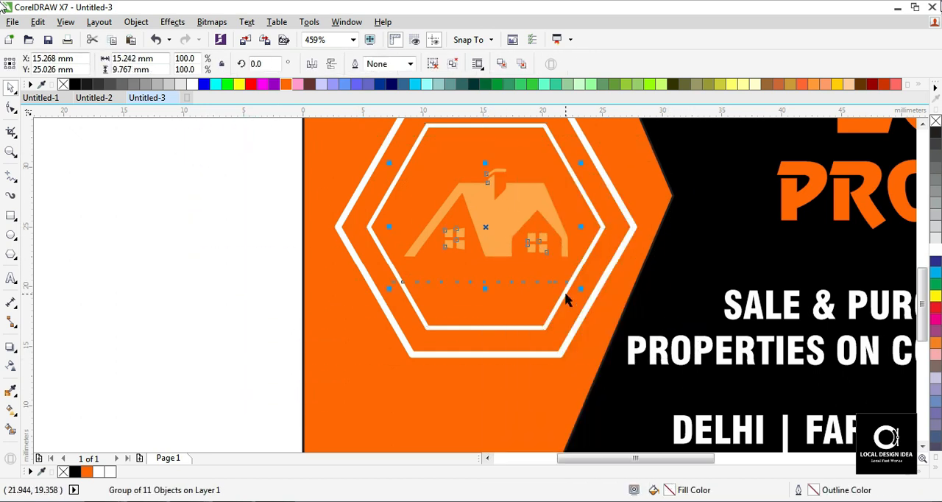
right_click(530, 244)
mouse_move(571, 359)
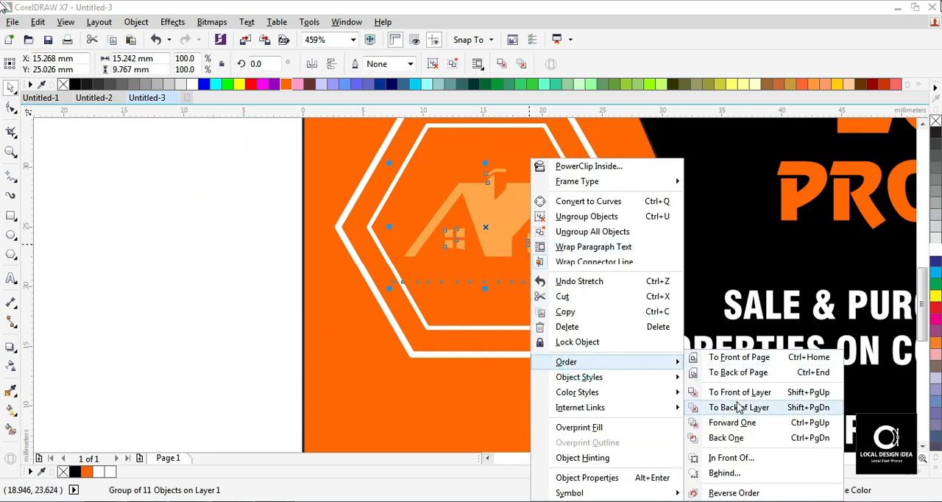
click(728, 357)
- Colour the house logo white and scale it down to about 13 mm wide
click(93, 216)
click(442, 225)
drag(387, 290, 401, 293)
click(233, 255)
- Fill the inner hexagon with black behind the white house logo
click(542, 145)
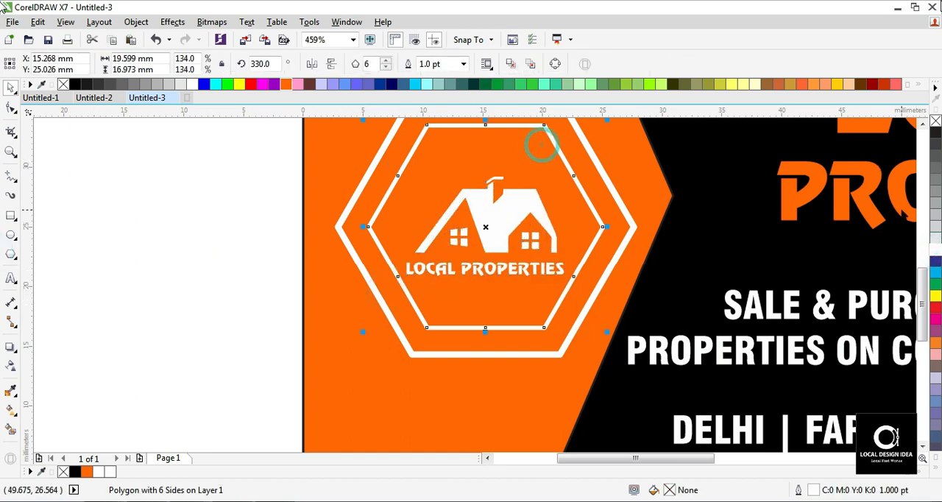
click(937, 134)
click(491, 206)
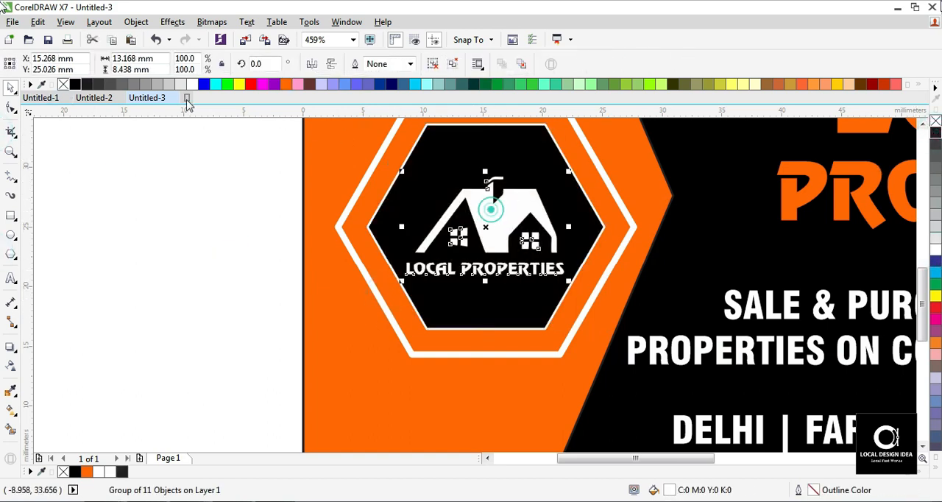
- Group the two hexagons and the house logo into one badge
key(z)
scroll(133, 293, down, 3)
drag(145, 138, 620, 388)
drag(177, 239, 457, 392)
key(space)
drag(92, 150, 569, 402)
drag(501, 337, 505, 341)
key(z)
right_click(408, 273)
key(space)
drag(60, 202, 391, 356)
key(ctrl+g)
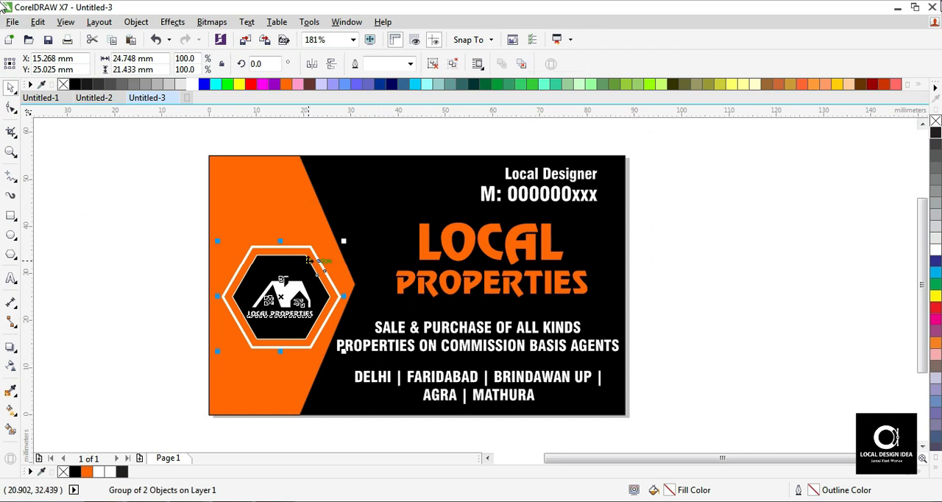
- Centre the hexagon badge horizontally and vertically on the orange arrow shape
shift+click(287, 208)
key(c)
key(e)
- Change the outlines of the outer and inner hexagons to black
click(74, 227)
click(292, 235)
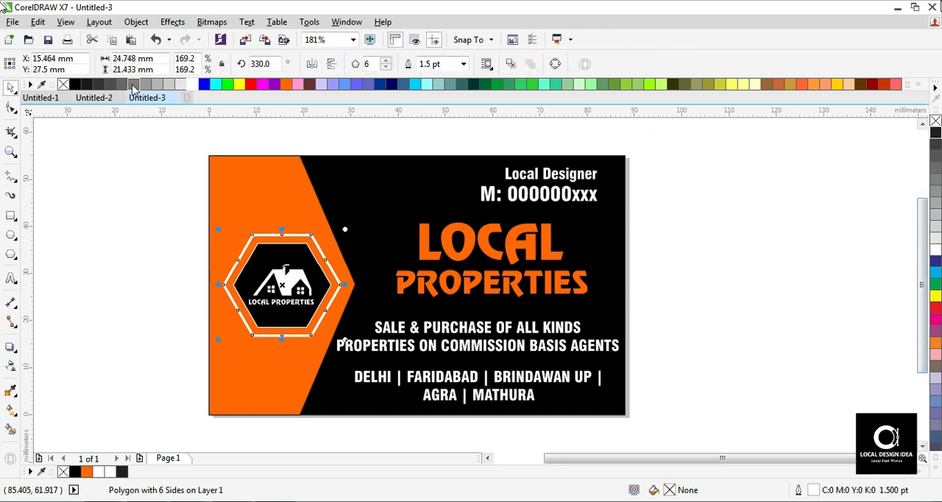
right_click(74, 85)
click(126, 206)
click(290, 243)
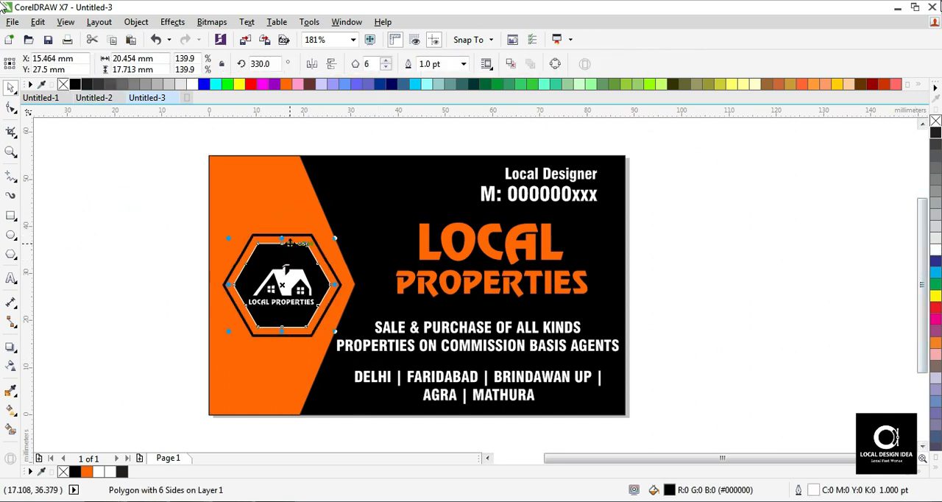
right_click(76, 87)
click(113, 185)
- Draw a horizontal 2-point line about 43 mm long just beneath the large PROPERTIES text
key(z)
drag(248, 254, 419, 326)
right_click(372, 311)
drag(161, 180, 849, 411)
key(space)
click(745, 271)
click(10, 175)
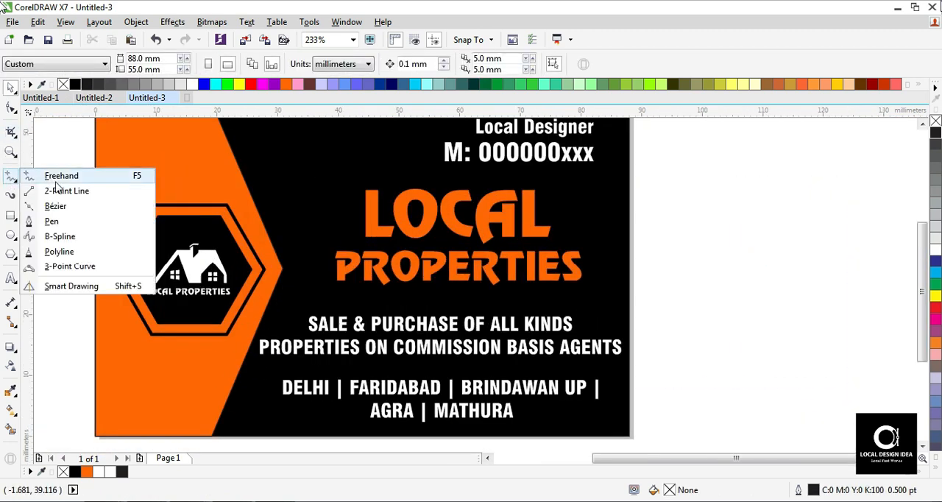
click(74, 189)
mouse_move(319, 287)
mouse_down()
mouse_move(609, 308)
mouse_move(589, 310)
mouse_up()
key(space)
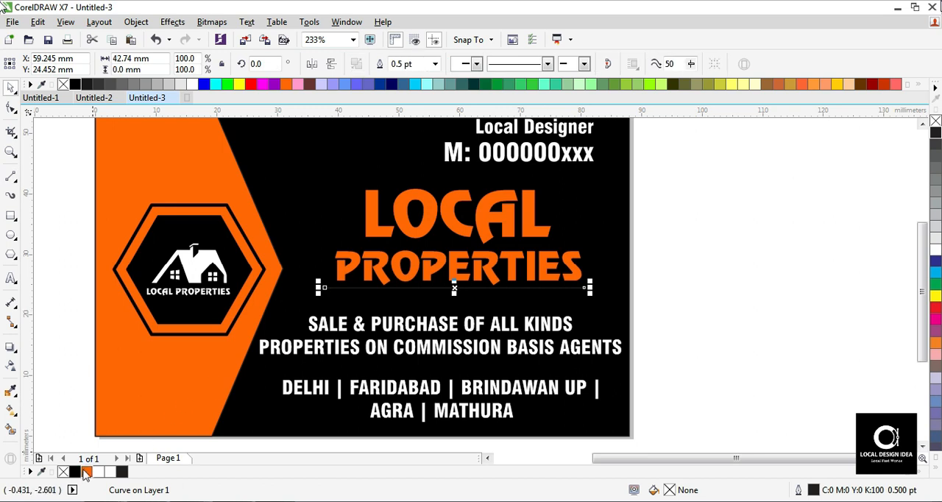
- Centre the line under the PROPERTIES text and give it an orange 2 pt outline
shift+click(452, 270)
click(876, 311)
click(565, 287)
key(F12)
click(383, 168)
click(344, 244)
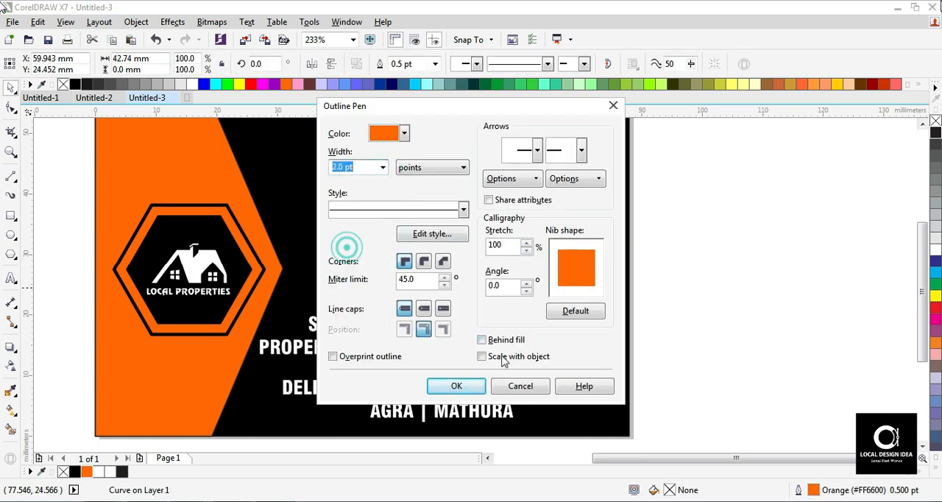
click(452, 387)
- Set the large PROPERTIES text in Swis721 BlkCn BT and stretch it to about 43 mm wide and 4.3 mm high
click(490, 261)
click(415, 64)
click(354, 100)
drag(572, 262, 594, 270)
drag(459, 245, 460, 251)
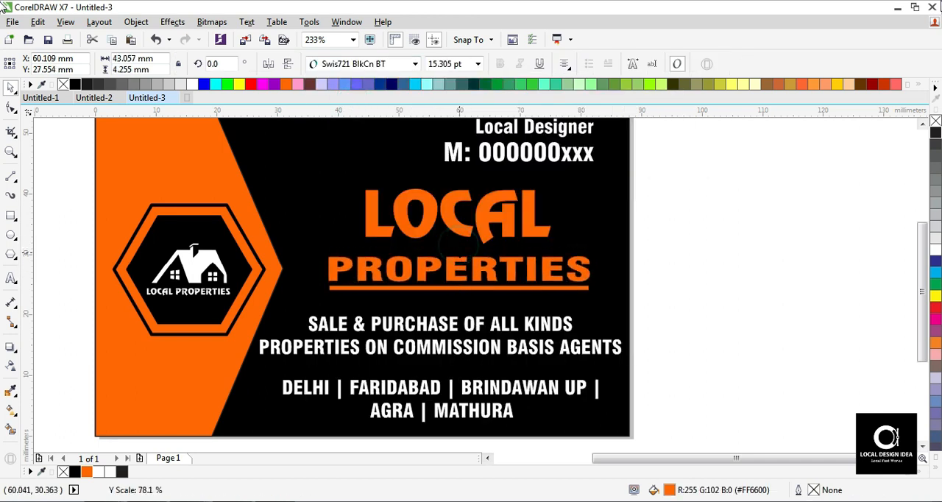
- Narrow the PROPERTIES text, shorten its underline to about 40 mm and group both with LOCAL
drag(597, 289, 572, 288)
drag(540, 270, 588, 285)
click(540, 287)
drag(723, 174, 311, 318)
key(ctrl+g)
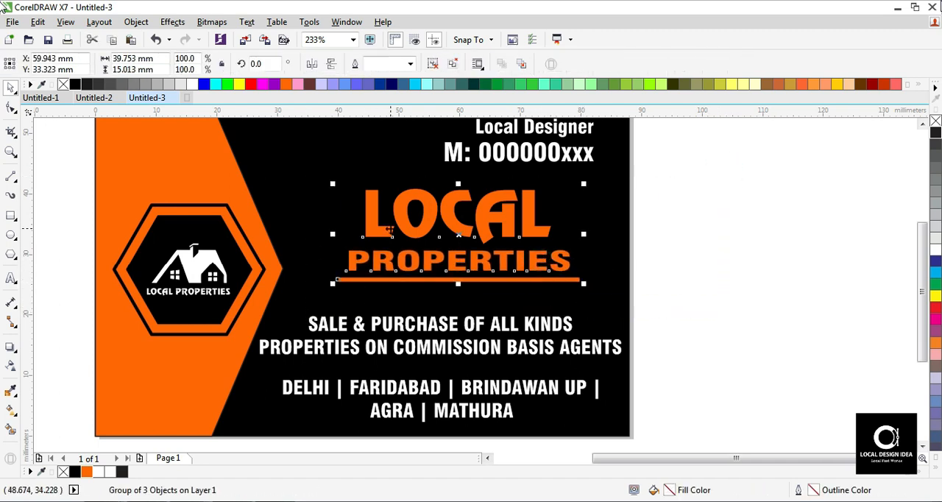
drag(390, 230, 371, 246)
- Copy the card's background as an unfilled, white-outlined rectangle about 57 mm wide, spanning from the orange arrow's tip to the far card edge
click(267, 155)
drag(94, 274, 280, 304)
right_click(281, 304)
click(936, 121)
click(814, 200)
click(558, 207)
right_click(935, 250)
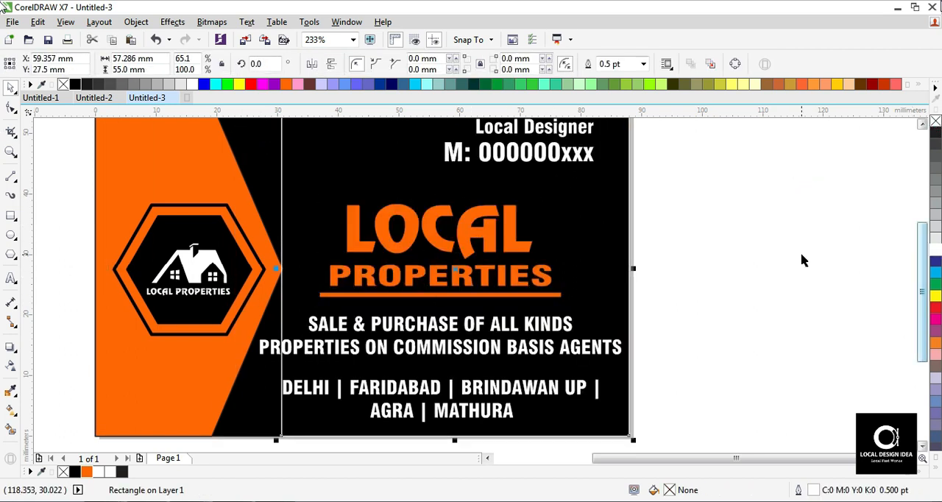
- Centre the LOCAL PROPERTIES heading group horizontally in the white-outlined rectangle and adjust its height on the card
click(487, 247)
shift+click(543, 217)
key(c)
click(542, 216)
key(Delete)
drag(367, 301, 326, 307)
drag(471, 253, 470, 247)
- Scale down the SALE & PURCHASE services text slightly about its centre
click(599, 278)
click(554, 321)
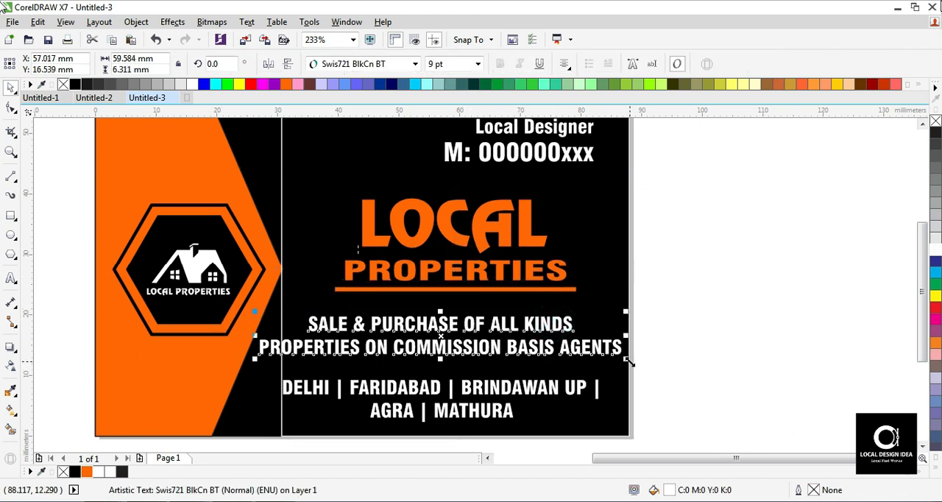
drag(627, 360, 614, 359)
click(702, 367)
click(528, 385)
click(740, 320)
- Ungroup the LOCAL PROPERTIES heading and place a copy of its orange underline between the services text and the city list
click(407, 285)
key(ctrl+u)
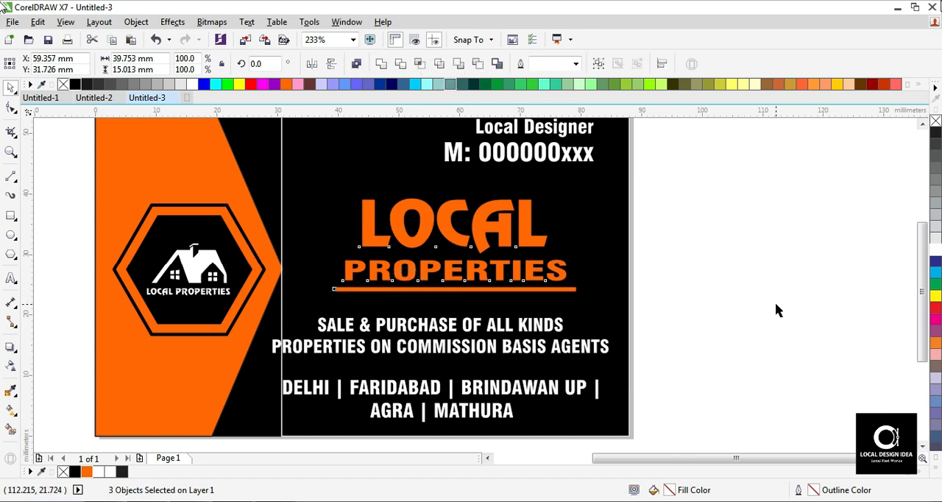
click(550, 289)
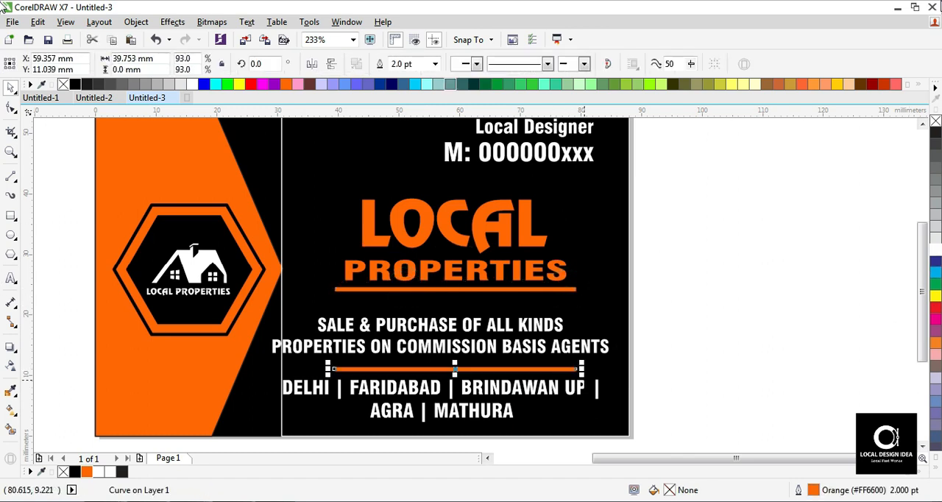
- Widen the copied orange line above the city list to about 53 mm and centre it horizontally on the city text
drag(595, 385, 616, 385)
shift+click(546, 388)
key(c)
click(707, 364)
click(558, 368)
click(487, 246)
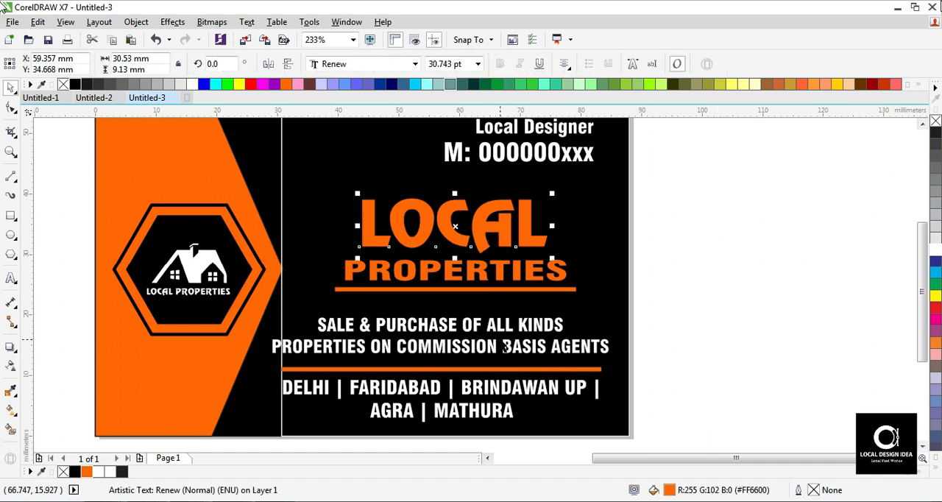
- Set the outline width of the orange divider line above the city list to 0.5 pt and nudge the line slightly down
click(735, 187)
click(557, 358)
click(559, 368)
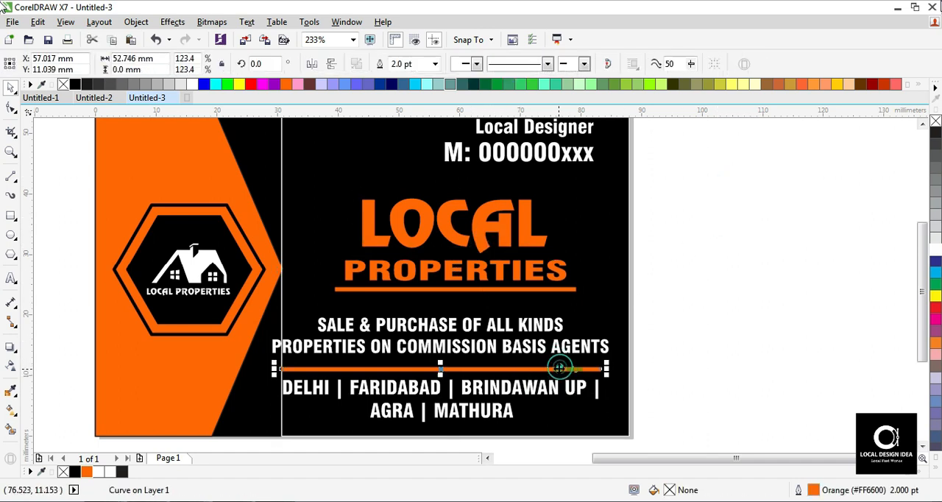
double_click(815, 489)
click(378, 166)
click(351, 200)
click(457, 386)
click(666, 331)
click(469, 368)
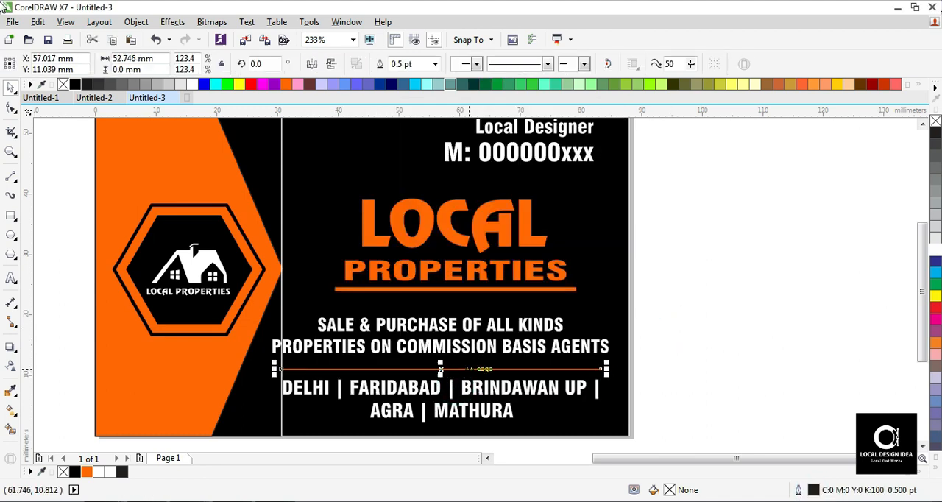
key(Down)
key(Down)
- Slightly increase the line spacing between the two lines of the SALE & PURCHASE services text
click(477, 325)
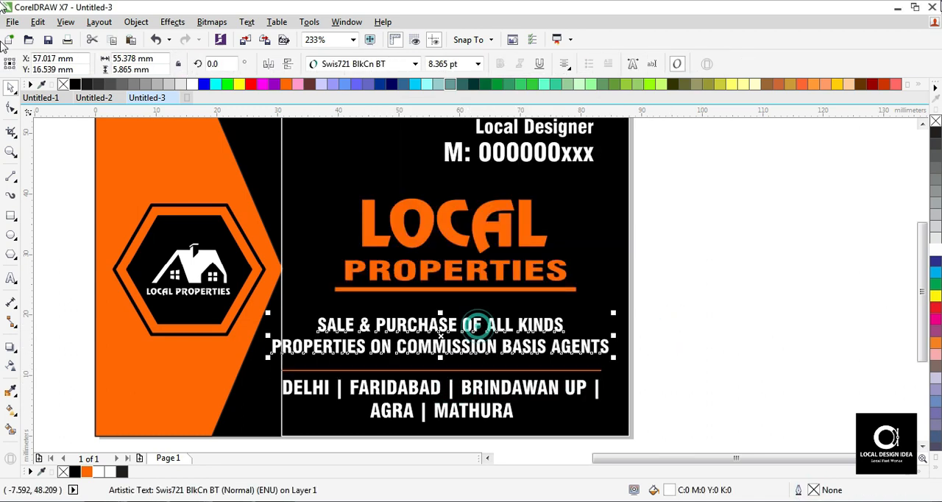
click(11, 110)
drag(268, 355, 268, 357)
key(space)
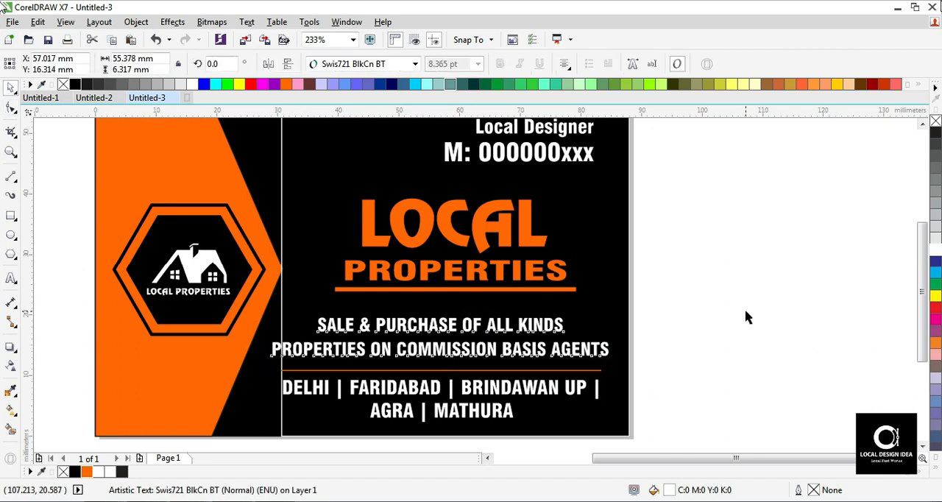
click(747, 317)
- Shift the orange arrow shape's tip and its inner upper and lower corner nodes outward, widening the shape to about 33 mm
key(F4)
click(294, 215)
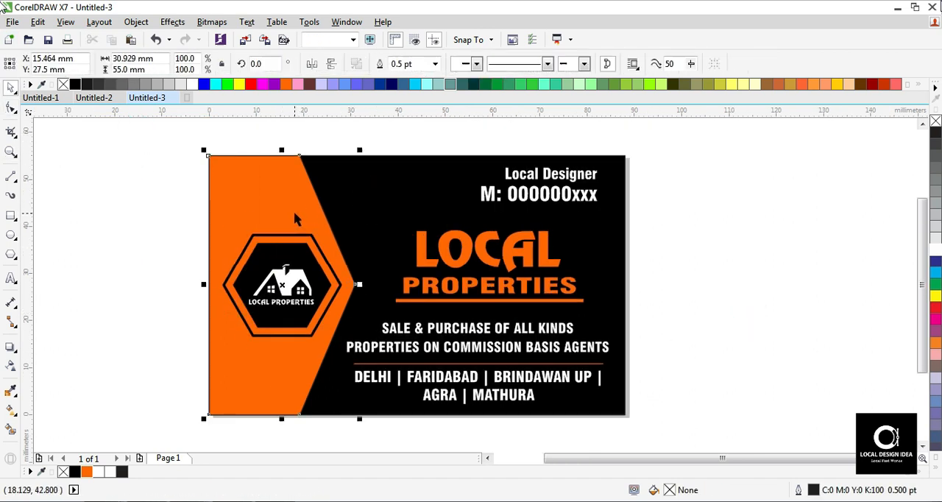
drag(354, 283, 367, 290)
click(11, 110)
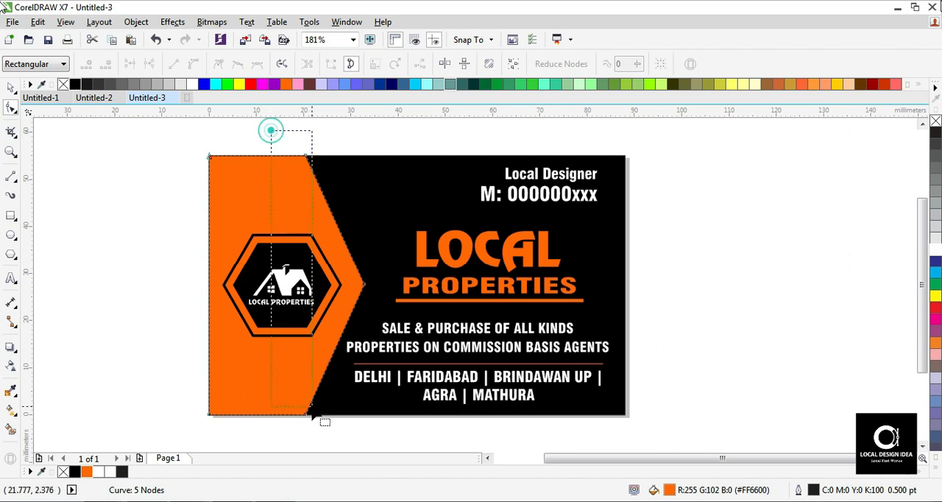
scroll(302, 365, down, 1)
key(F3)
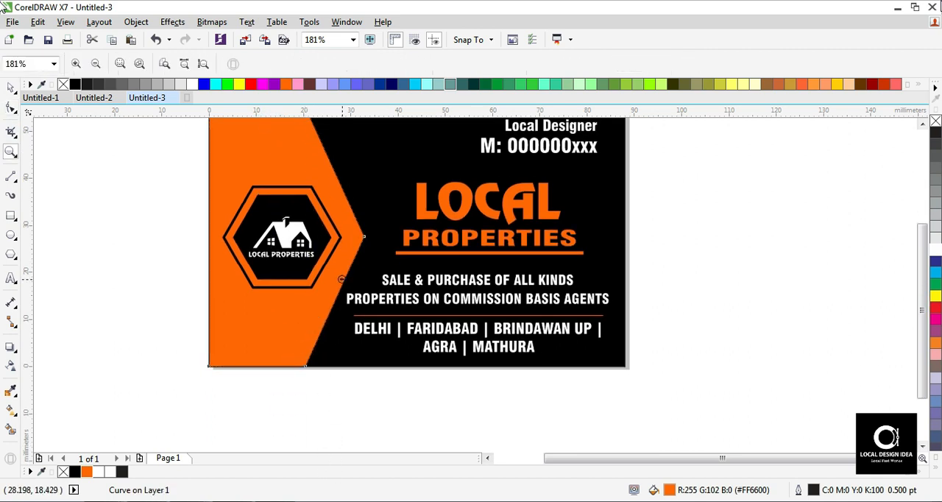
click(11, 109)
drag(255, 362, 262, 362)
key(space)
- Centre the hexagonal house-logo badge horizontally in the widened orange arrow shape
drag(140, 195, 299, 333)
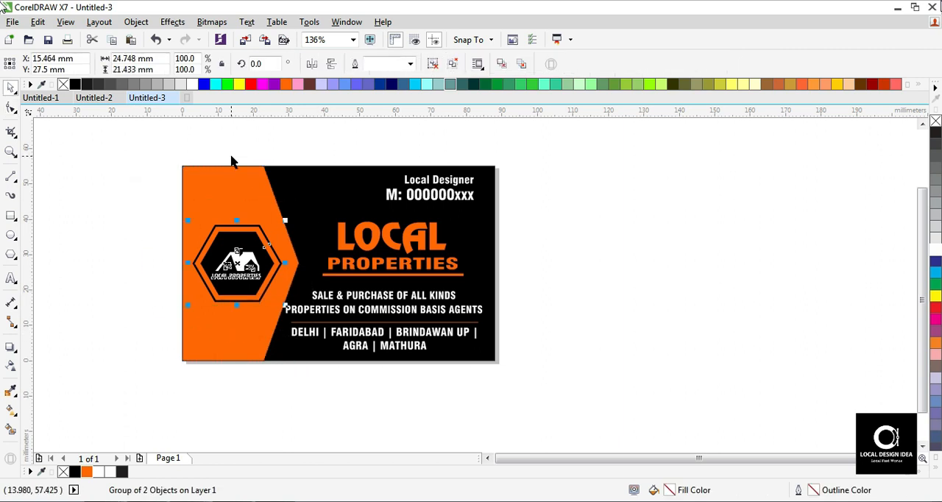
key(F2)
drag(143, 156, 437, 385)
shift+click(357, 188)
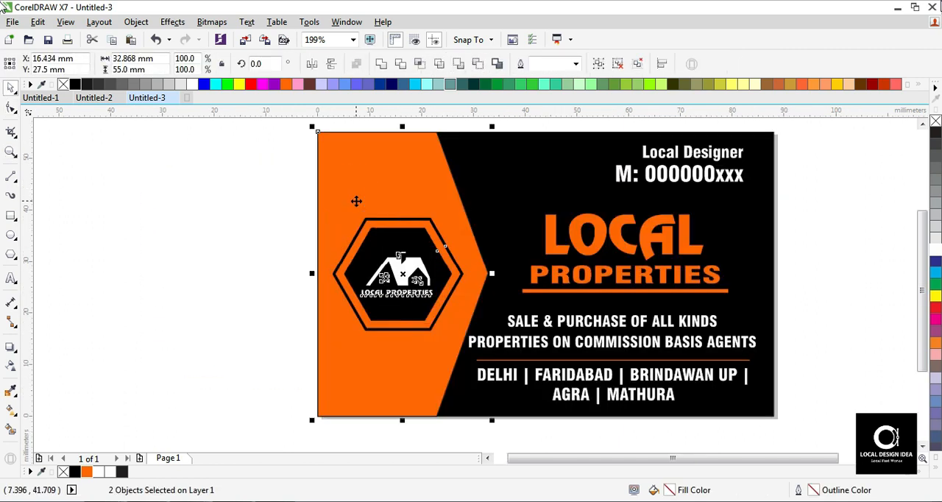
key(c)
click(196, 223)
click(374, 257)
shift+click(425, 193)
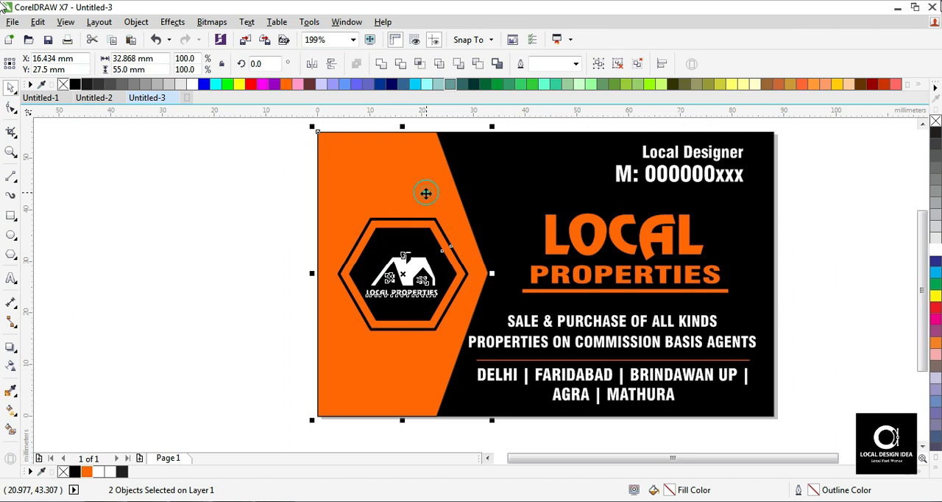
click(231, 268)
key(F3)
click(578, 252)
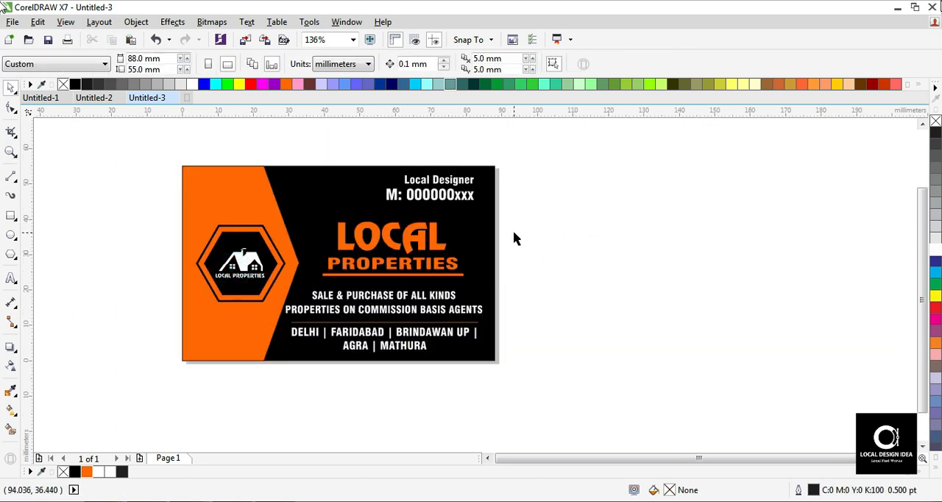